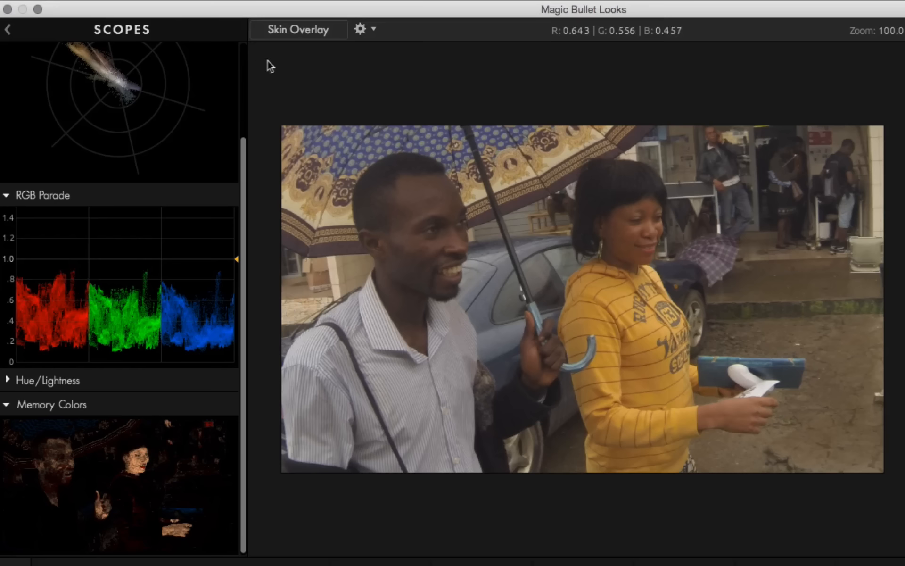
- Show the skin overlay grid on the footage and turn it off again
left_click(325, 31)
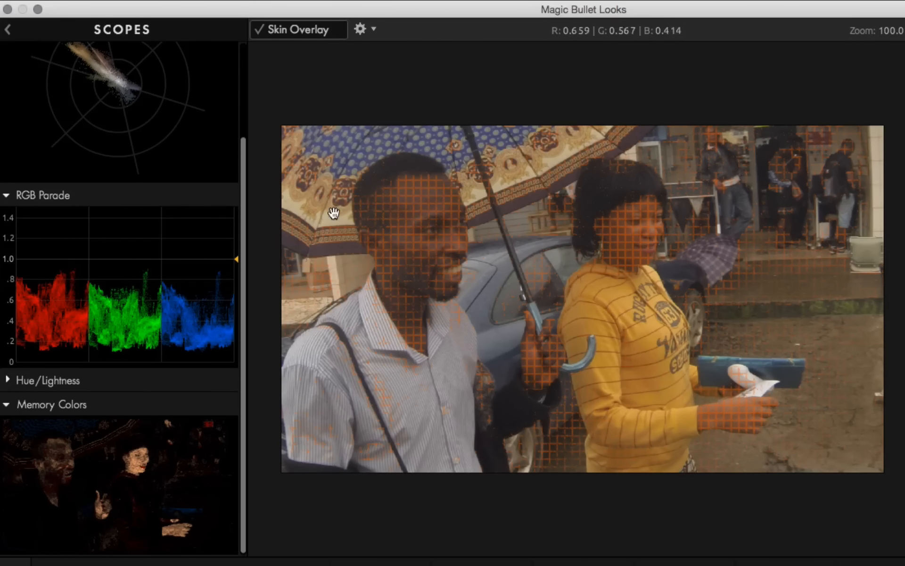
left_click(271, 27)
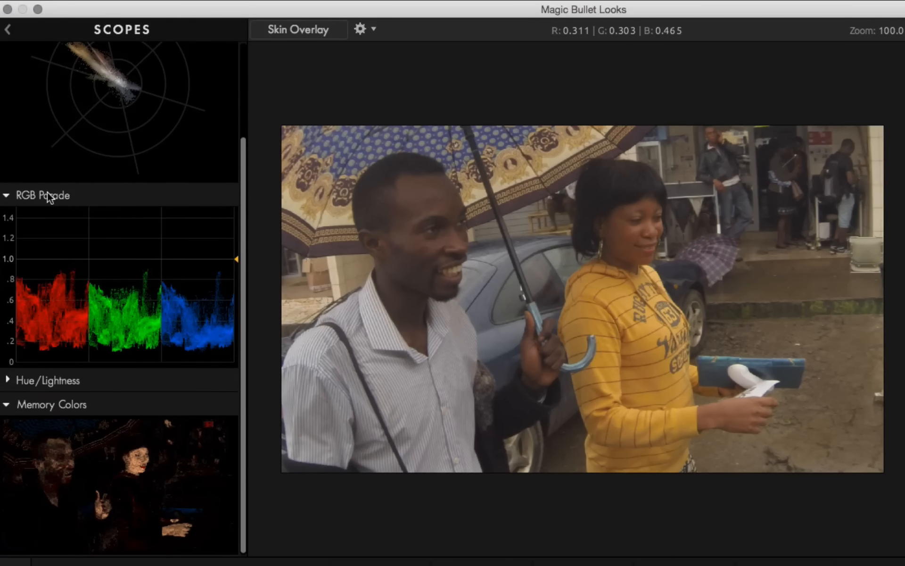
- Place the RGB Parade scope above Hue/Saturation, and briefly check the Slice Graph scope
left_click_drag(47, 191, 93, 81)
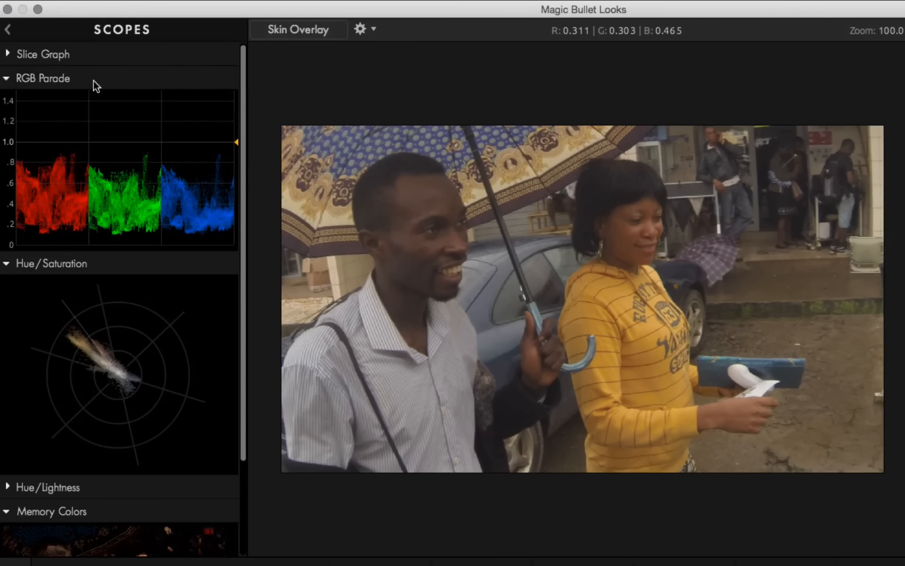
left_click(8, 54)
left_click(8, 53)
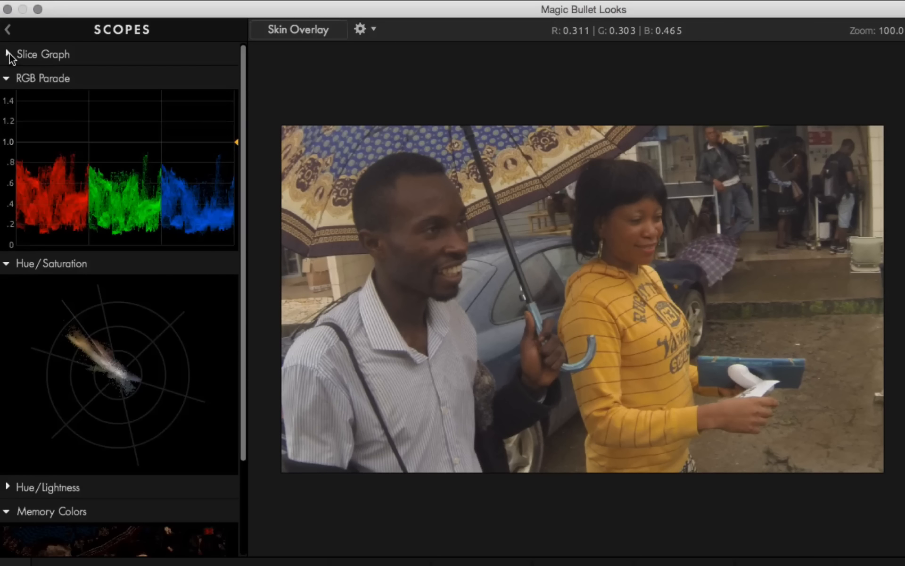
- Expand the Hue/Lightness scope, review the full set of scopes, and close the scopes view
left_click(8, 488)
scroll(120, 448, "down", 5)
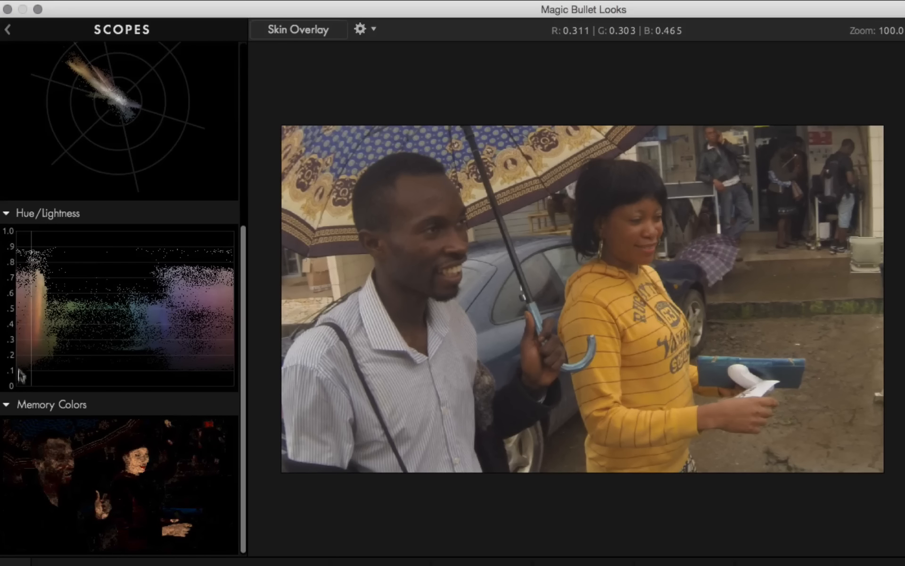
scroll(74, 230, "up", 3)
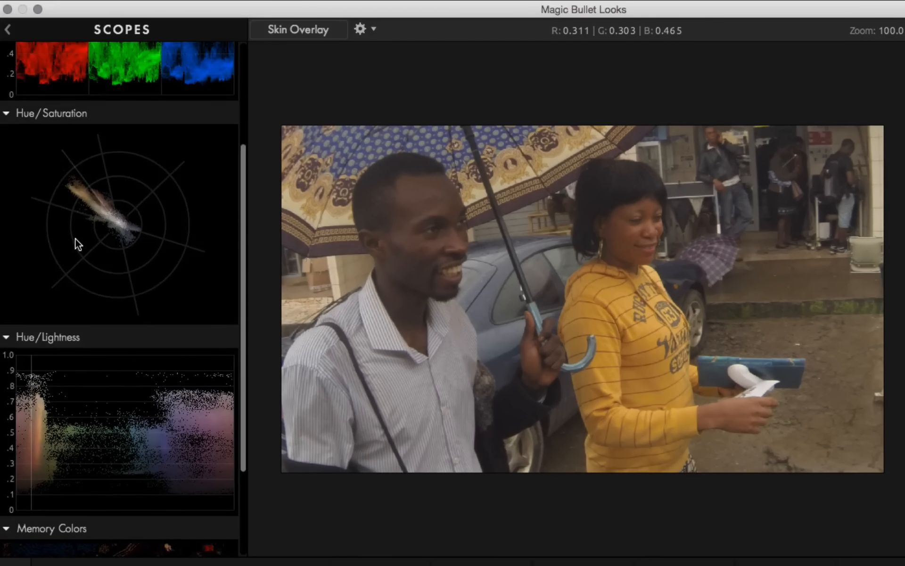
scroll(75, 238, "up", 3)
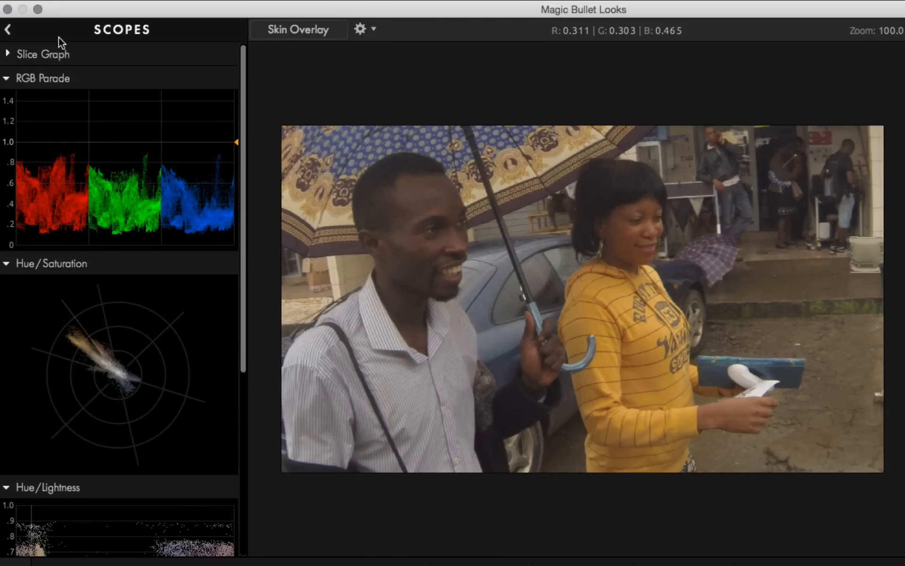
left_click(9, 32)
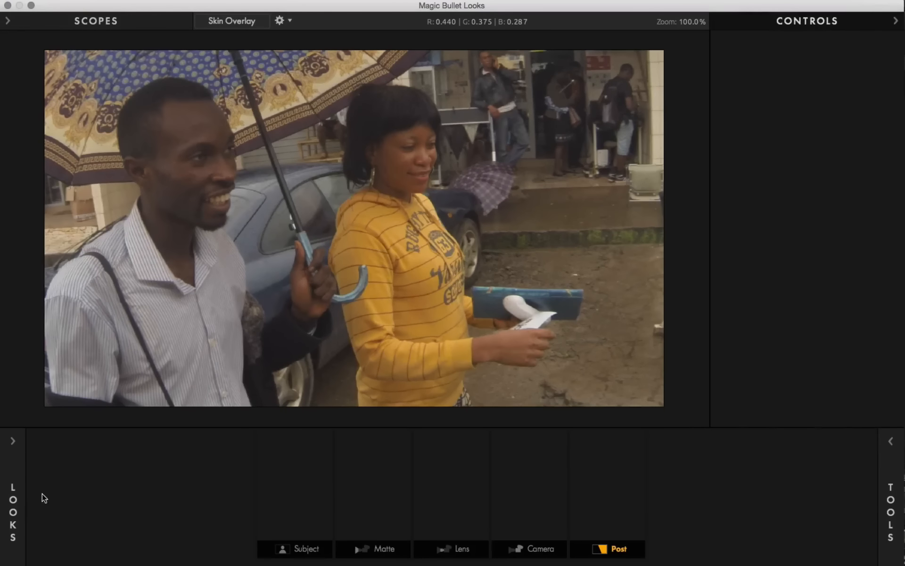
- Compare looks in the Blockbuster category and apply the Frontage look to the footage
mouse_move(3, 513)
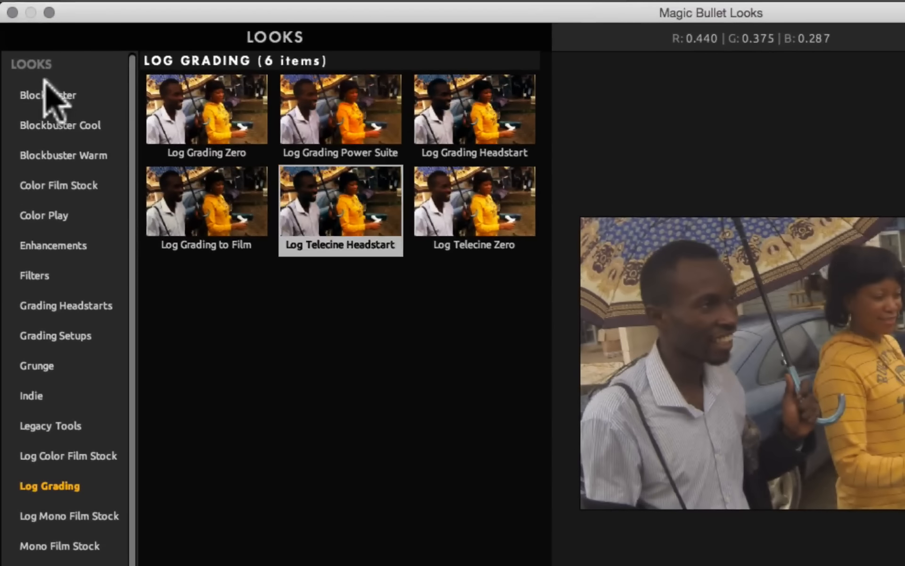
left_click(28, 55)
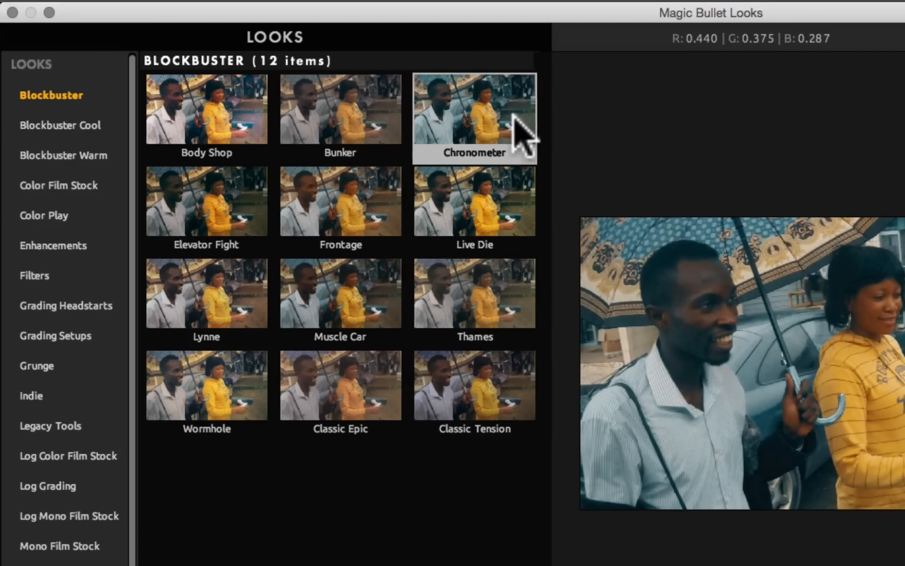
left_click(498, 195)
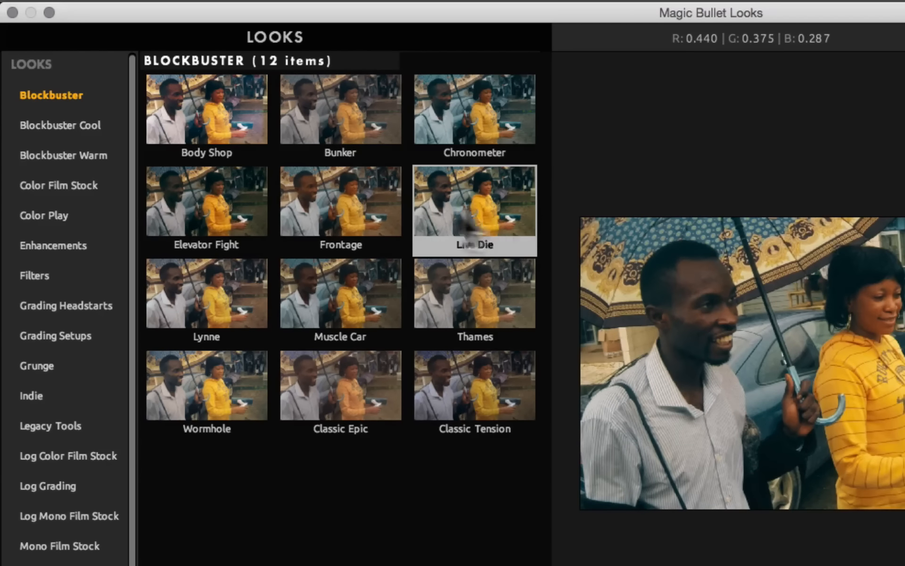
left_click(349, 199)
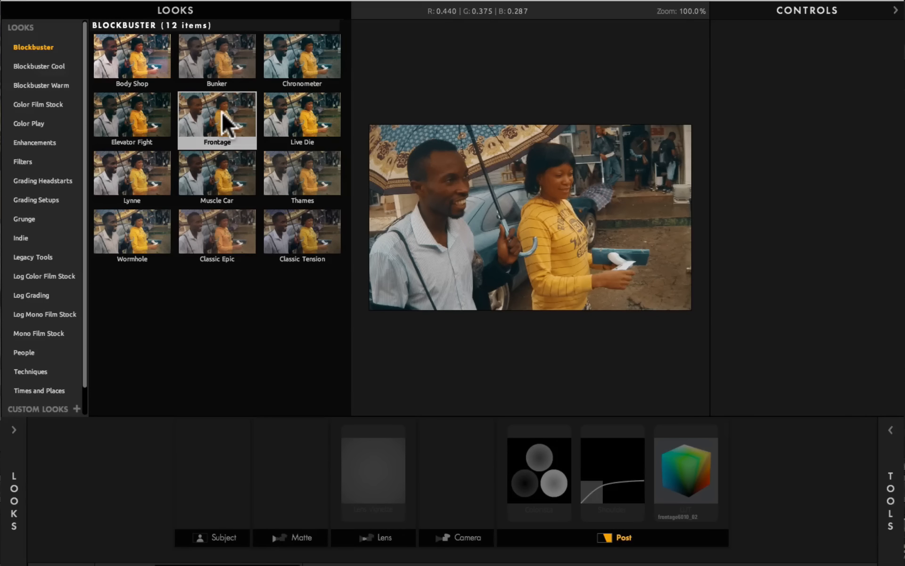
double_click(223, 115)
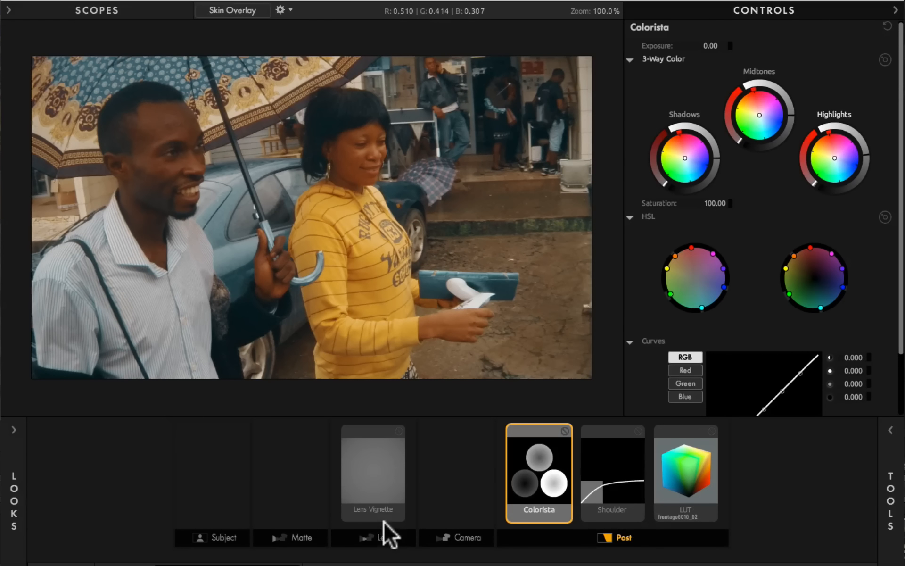
- Review the tools available for the Subject and Matte stages of the look
mouse_move(898, 497)
left_click(191, 494)
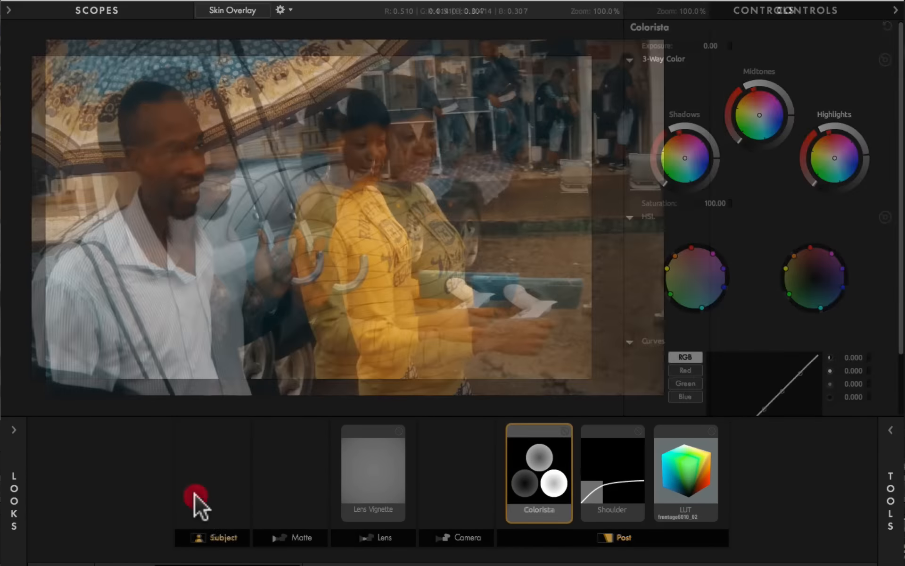
left_click(890, 492)
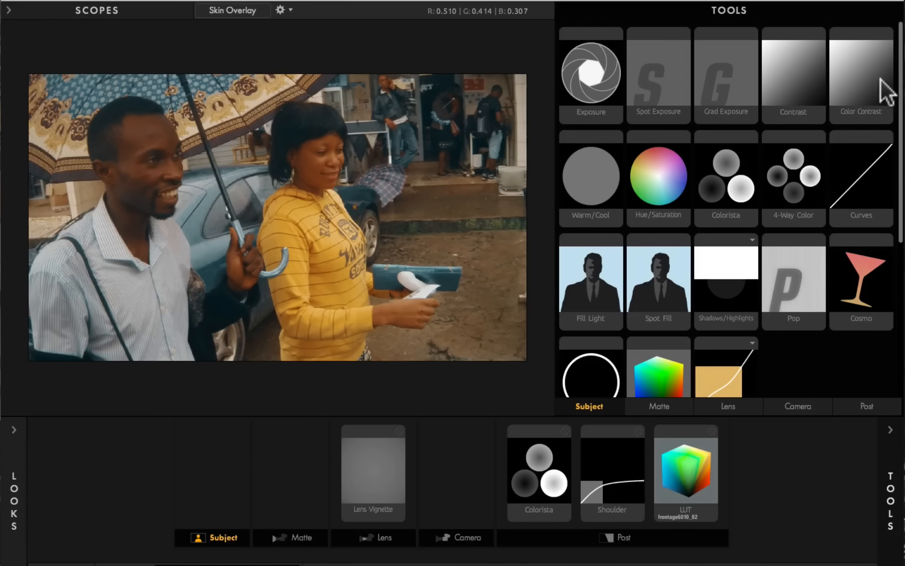
left_click(897, 90)
left_click_drag(898, 90, 900, 263)
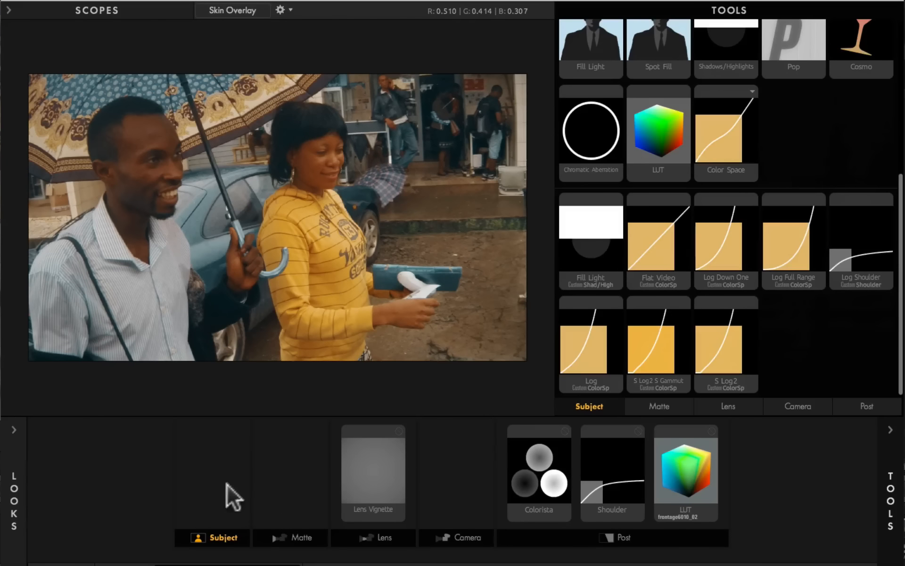
left_click(308, 475)
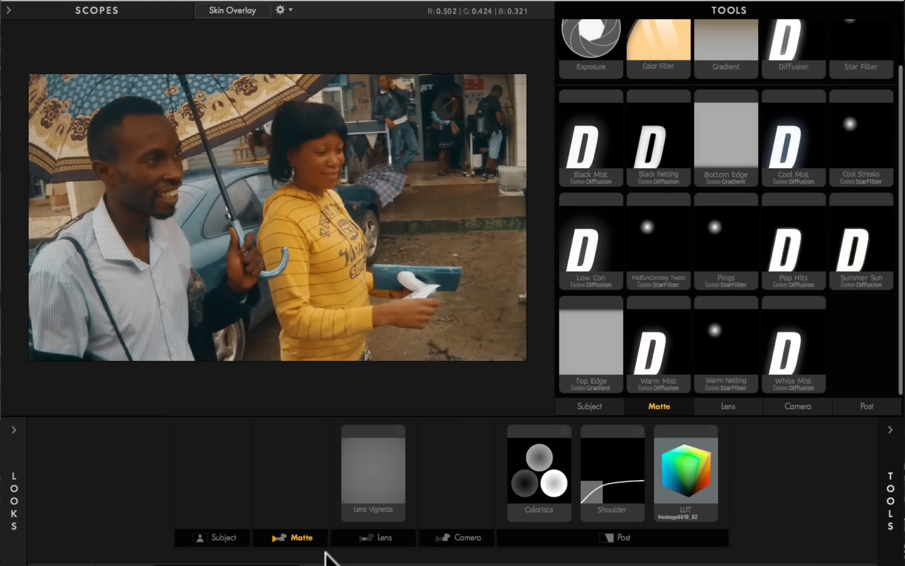
mouse_move(326, 554)
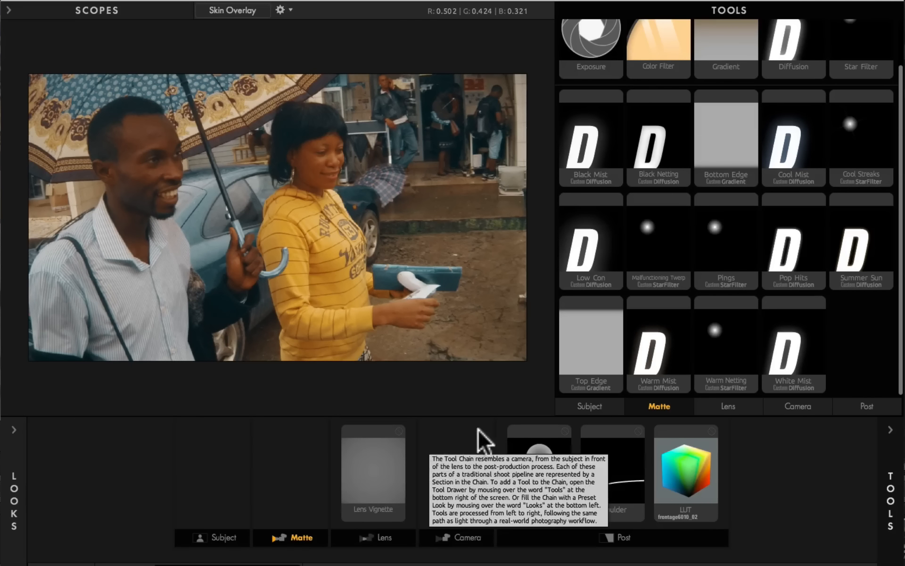
- Review the tools available for the Lens and Camera stages of the look
left_click(384, 485)
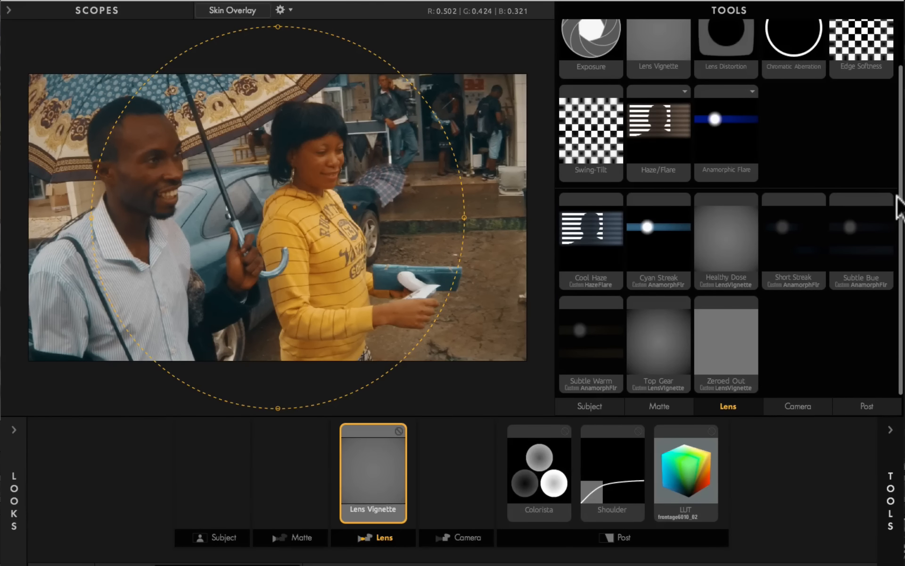
left_click_drag(900, 184, 898, 20)
left_click(794, 74)
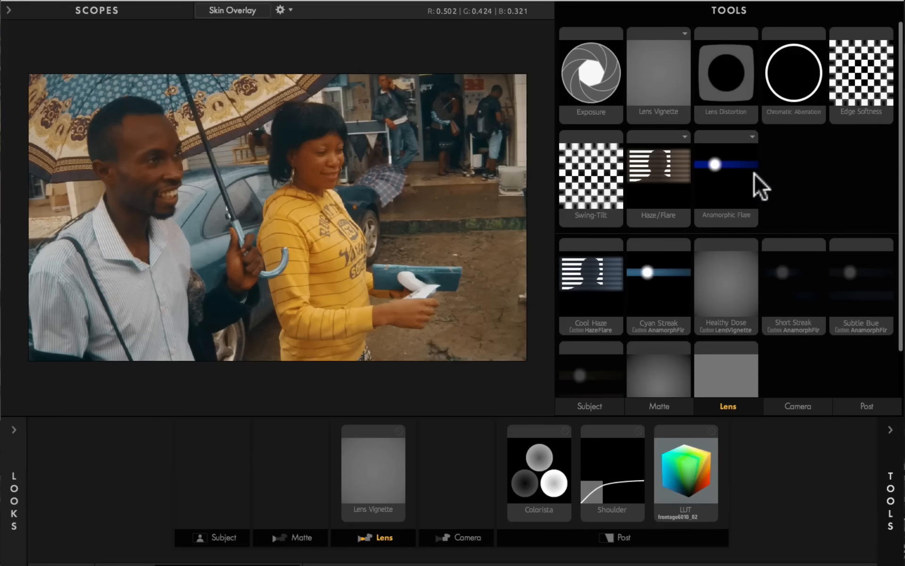
left_click(455, 538)
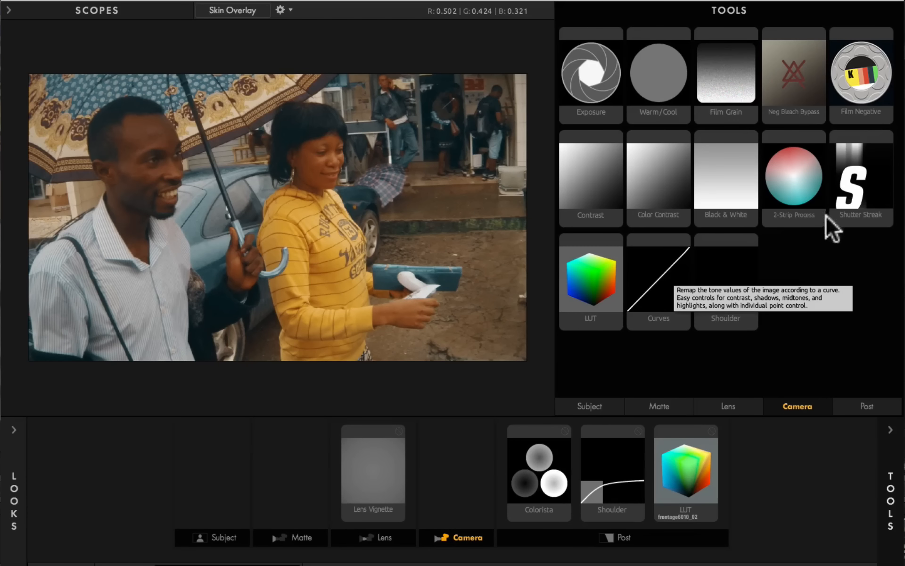
left_click_drag(873, 76, 619, 523)
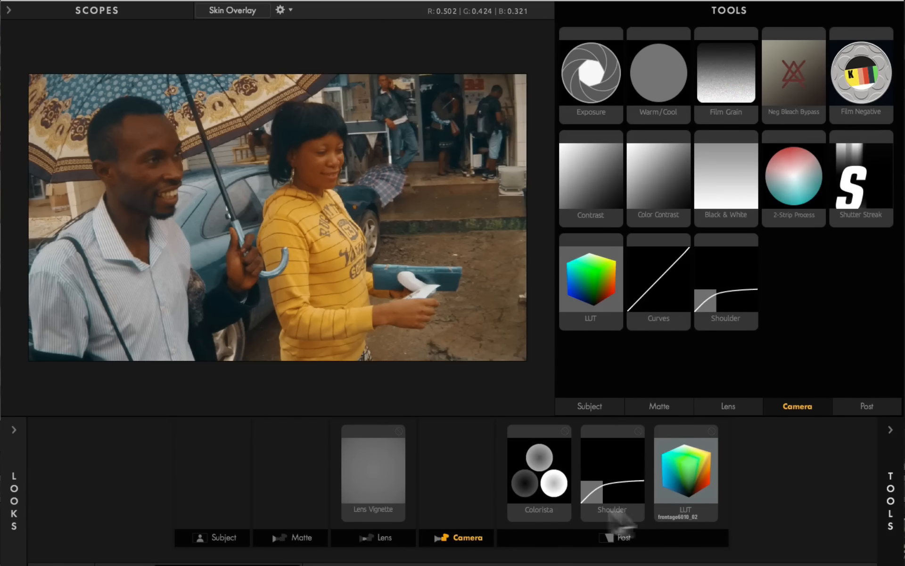
left_click(454, 469)
left_click(443, 483)
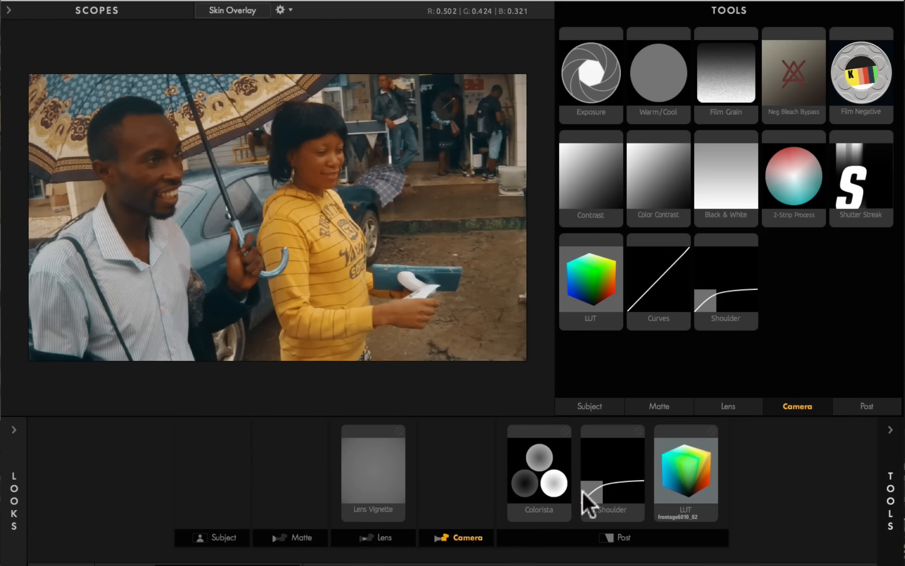
- Add the Film Print tool to the Post stage of the tool chain
left_click(871, 407)
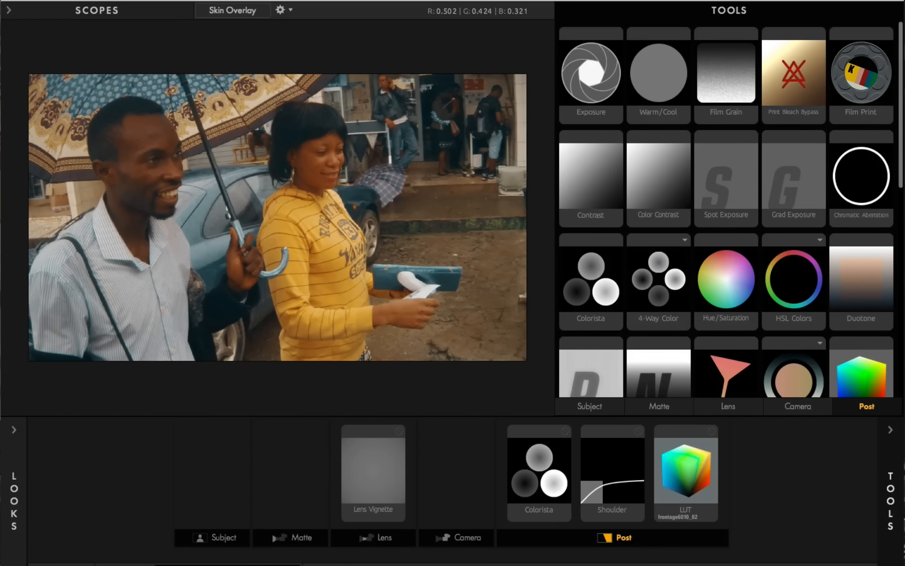
left_click(863, 66)
left_click(861, 70)
double_click(863, 75)
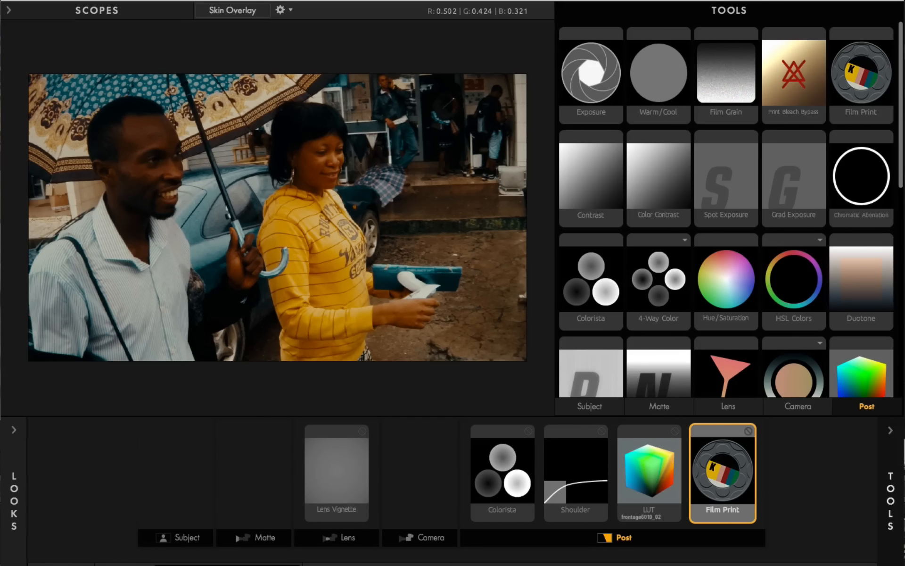
- Set the Film Print tool's film stock to Kodak 2395
left_click(889, 431)
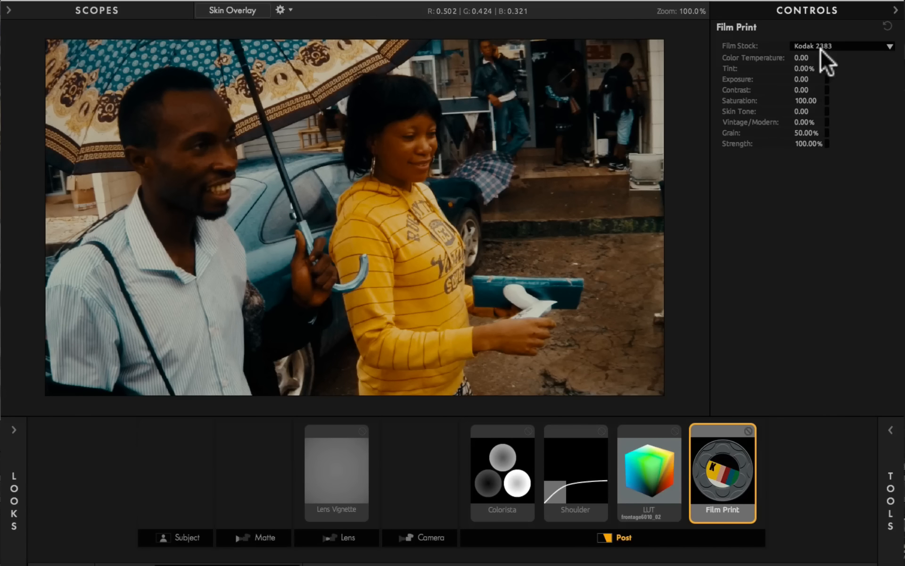
left_click(890, 47)
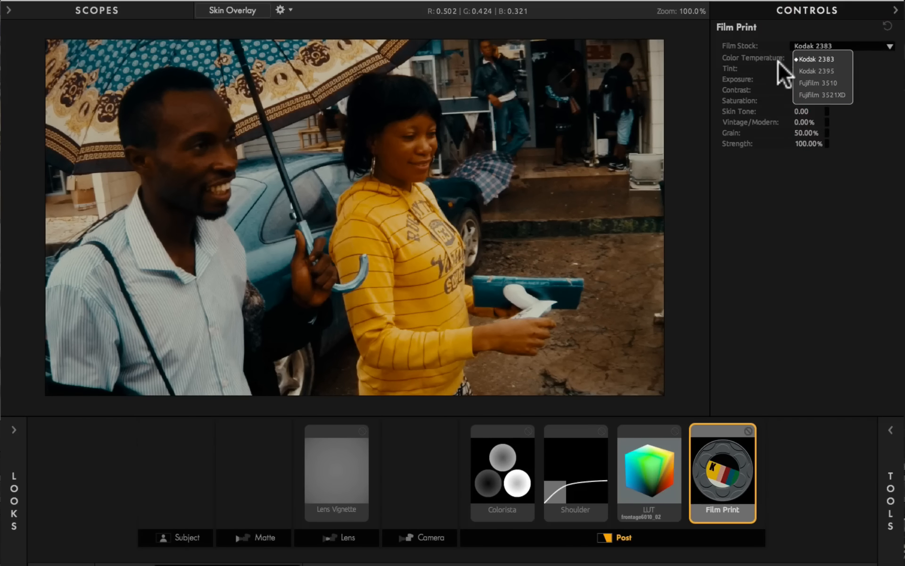
left_click(800, 71)
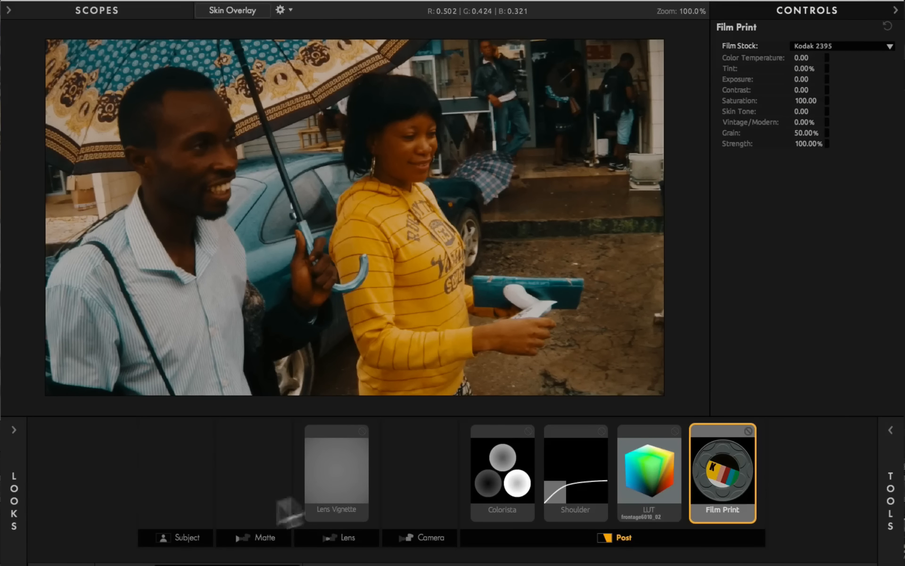
- Add the Film Negative tool to the Camera stage of the tool chain
left_click(389, 490)
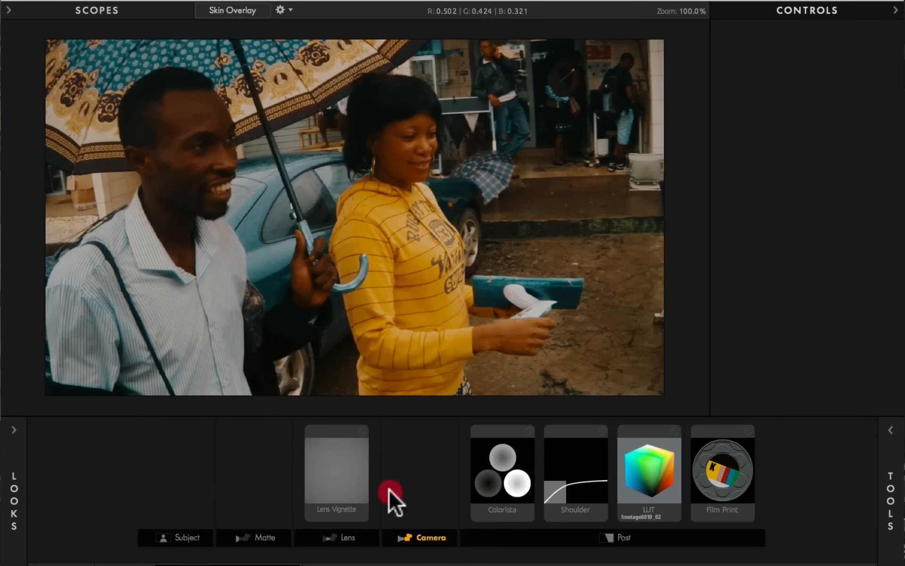
left_click(889, 493)
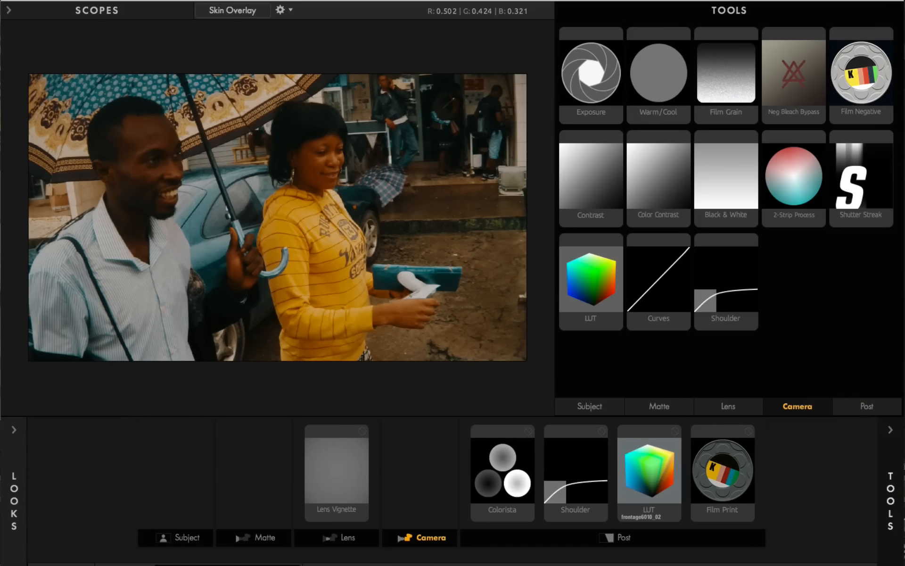
mouse_move(889, 90)
left_mouse_down()
mouse_move(528, 264)
mouse_move(414, 476)
left_mouse_up()
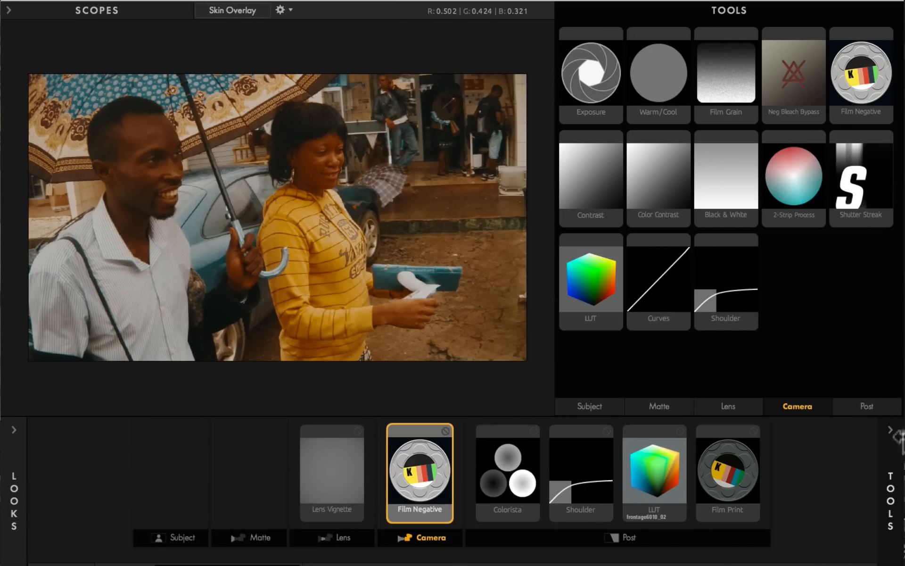
- Try the Prolochrome P4400 stock on the Film Negative tool, and set its film stock to Kodak 5219 Vision3 500T
left_click(894, 433)
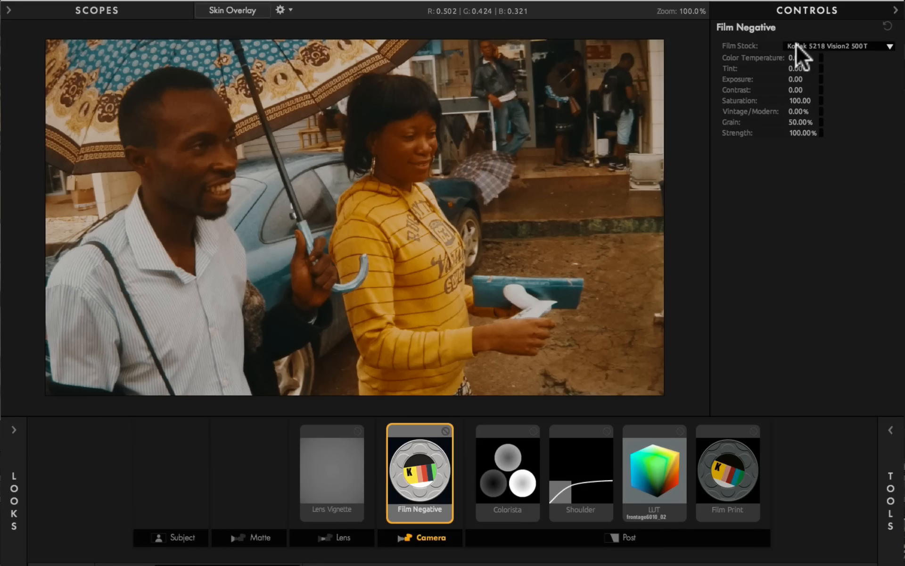
left_click(889, 46)
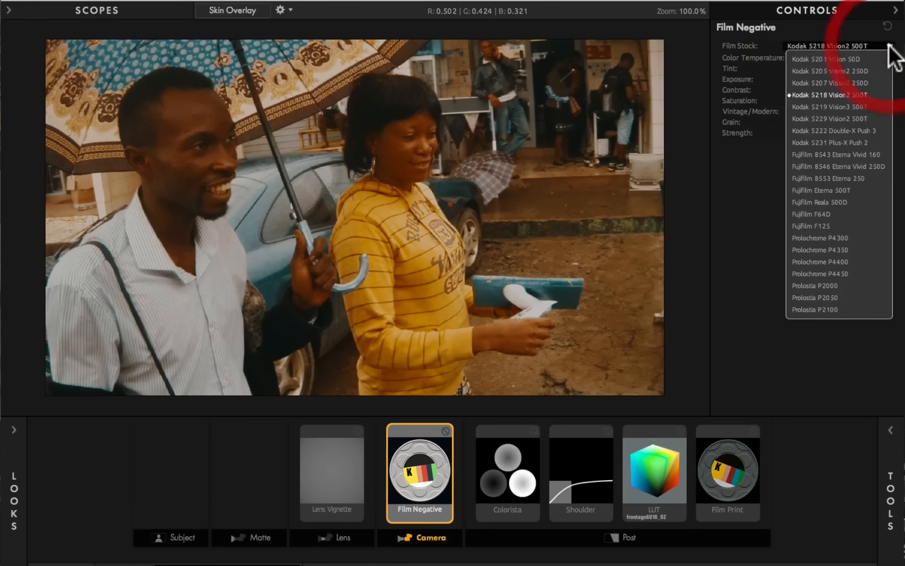
left_click(825, 263)
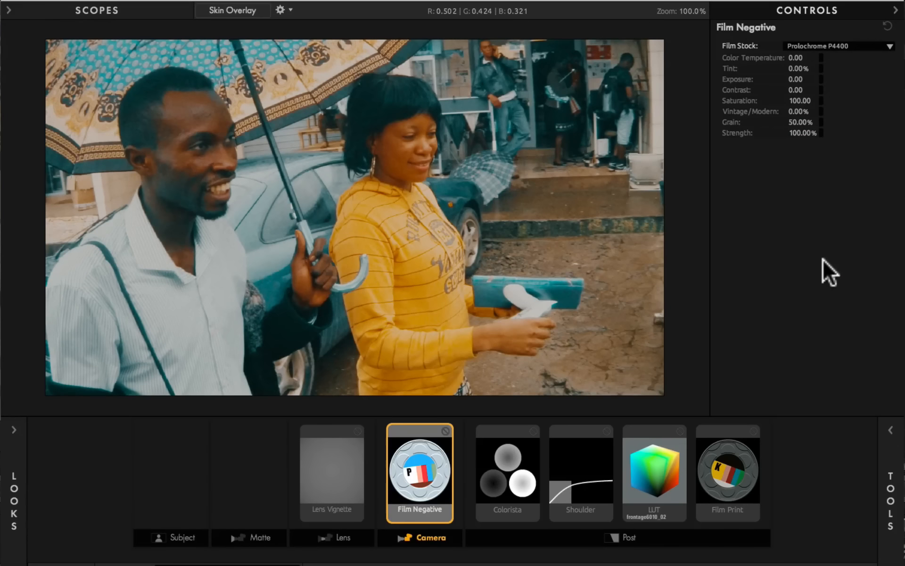
left_click(889, 47)
left_click(852, 107)
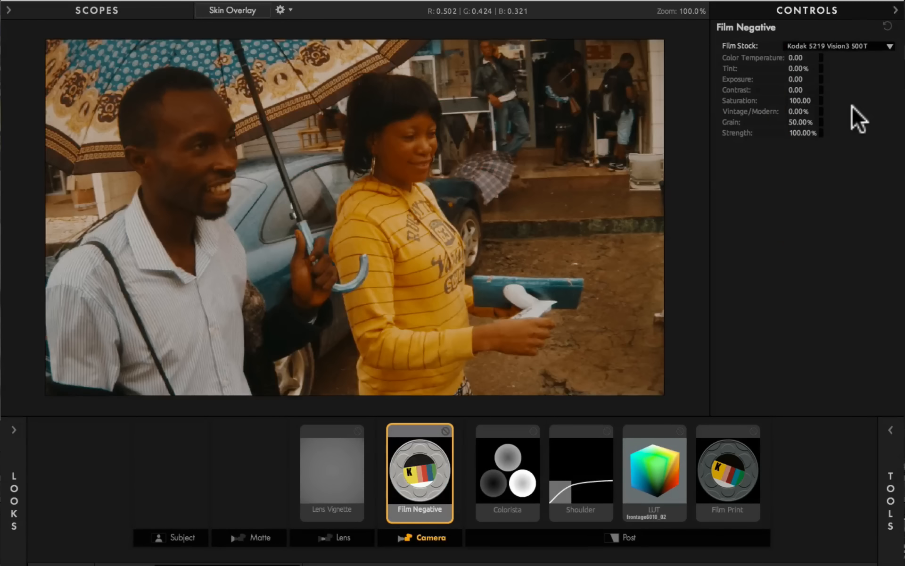
- Show and hide the Looks and Tools drawers to examine how they open beside the preview
left_click(18, 475)
key("l")
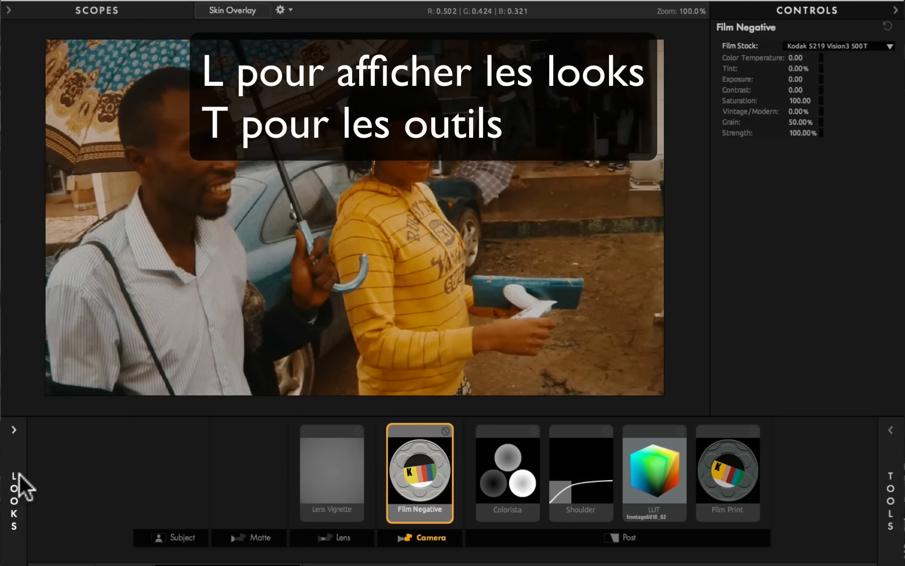
key("l")
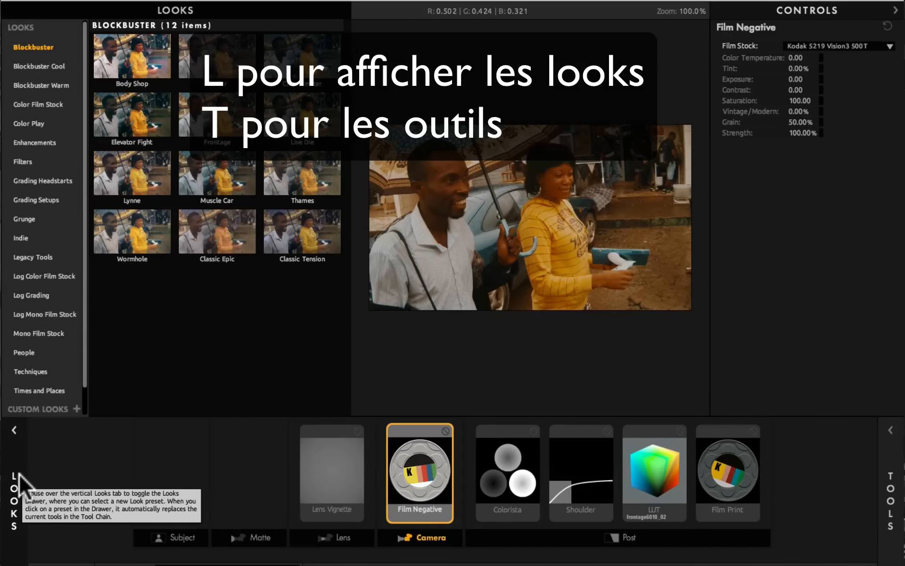
key("t")
key("t")
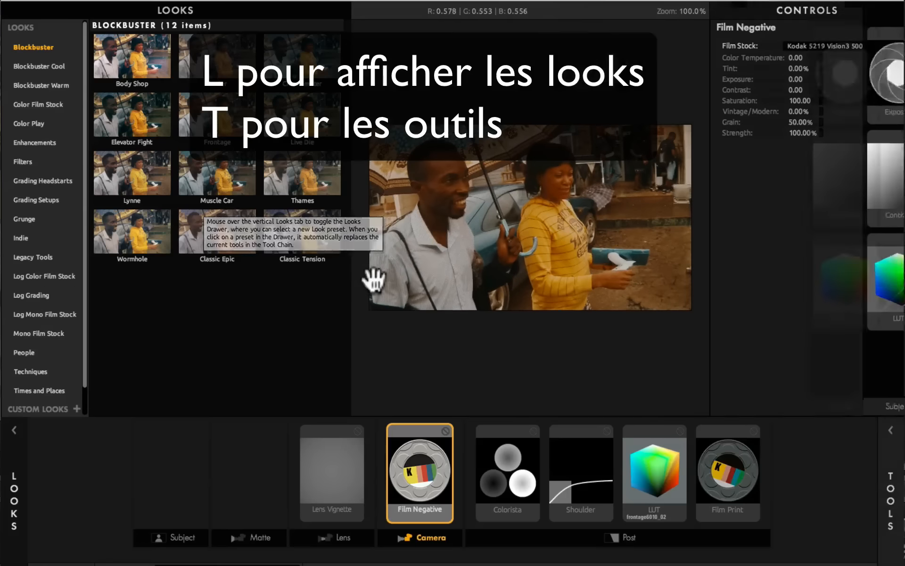
key("l")
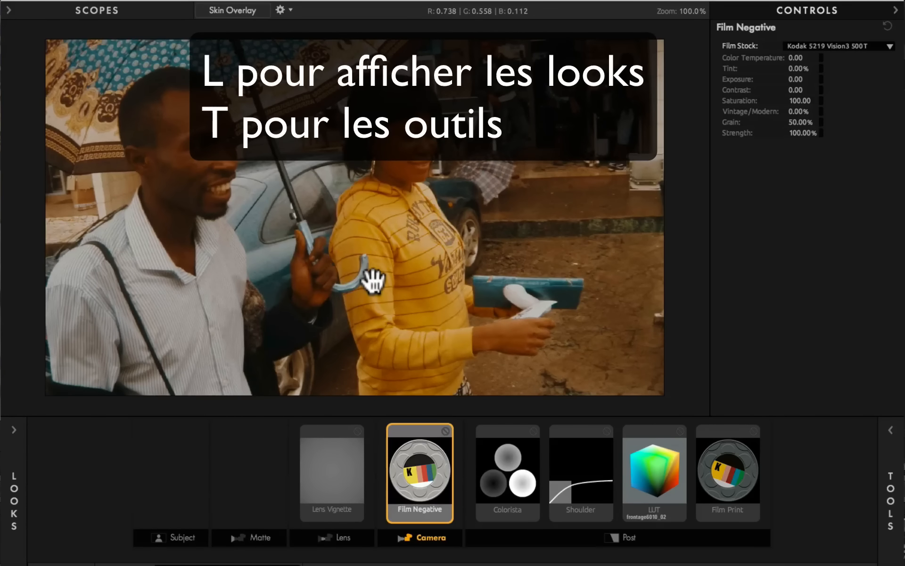
key("t")
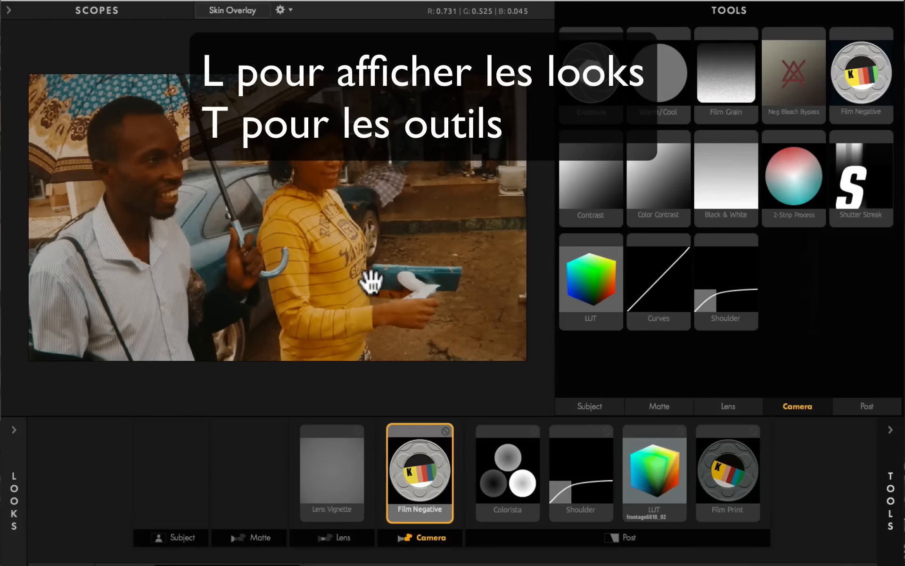
key("t")
key("l")
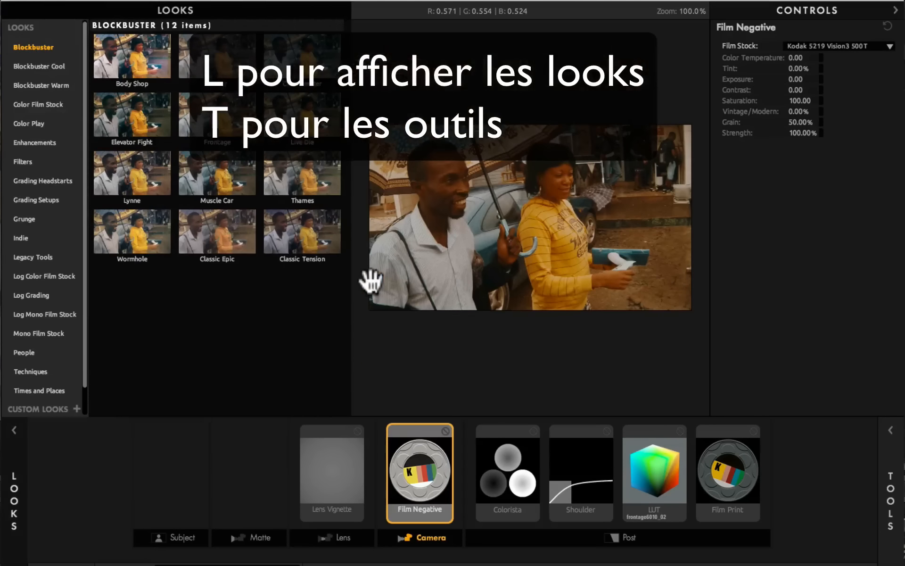
key("l")
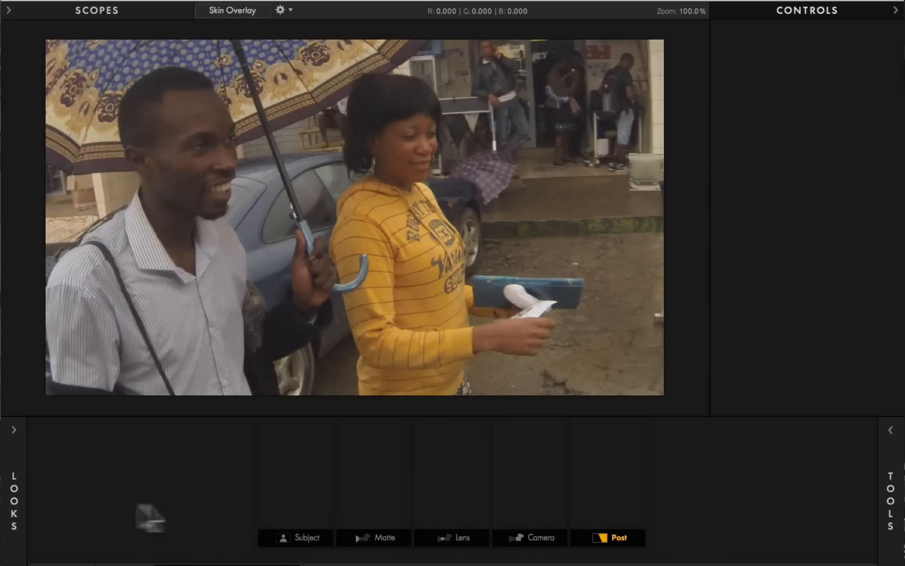
- Try the Peachy Keen look from the Color Play presets and the Punch in the Dark look from Enhancements
left_click(21, 514)
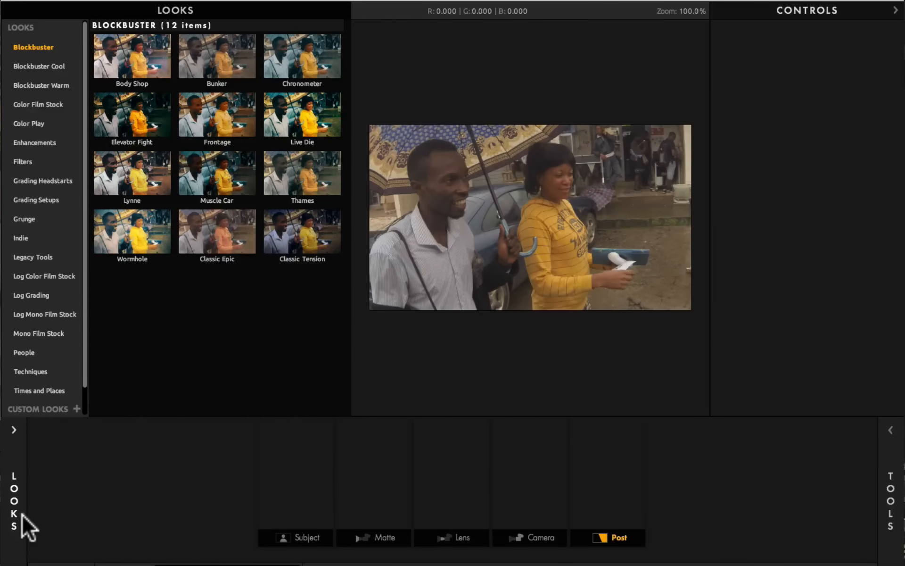
left_click(22, 515)
key("l")
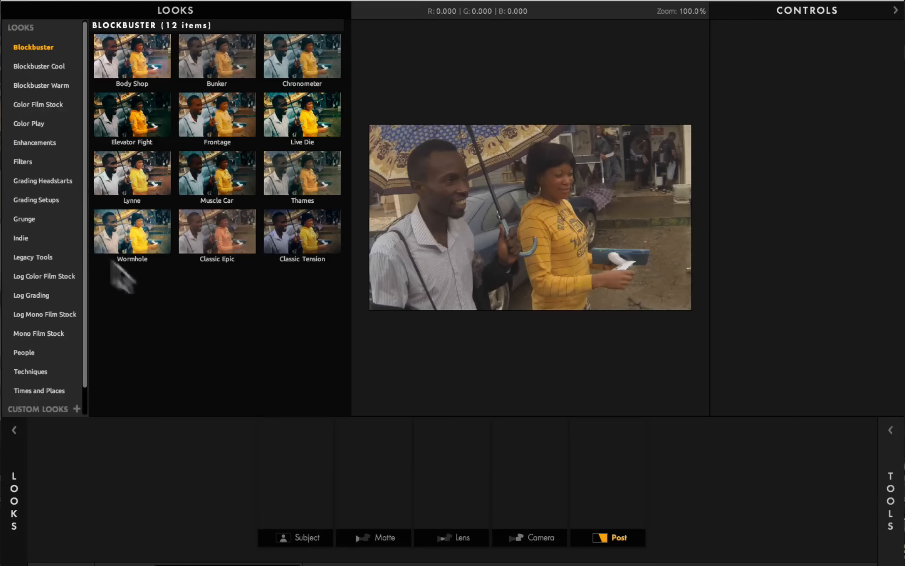
left_click(29, 100)
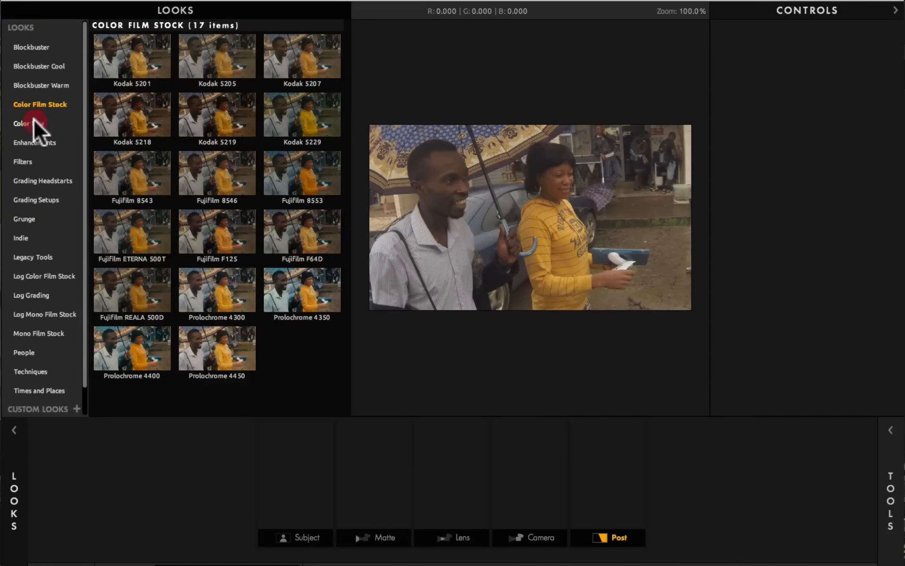
left_click(34, 121)
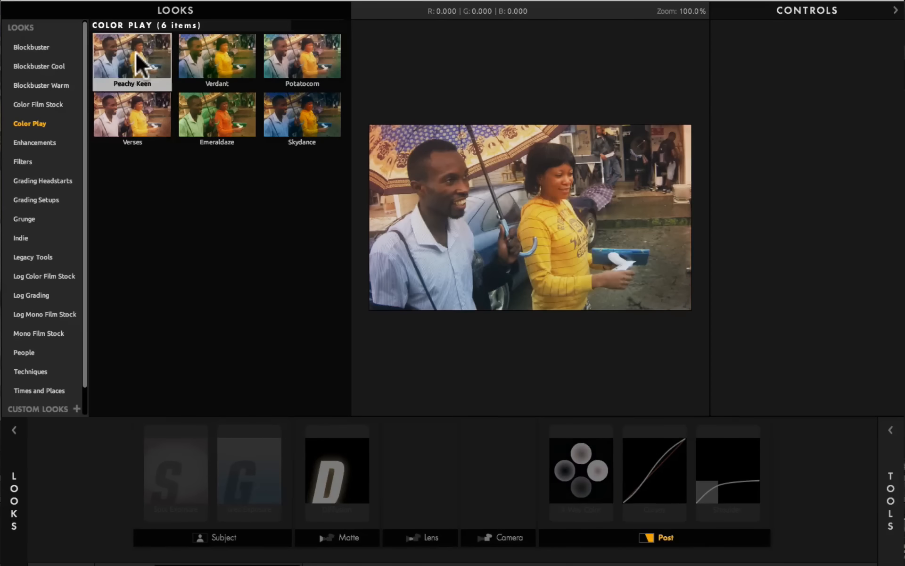
left_click(138, 59)
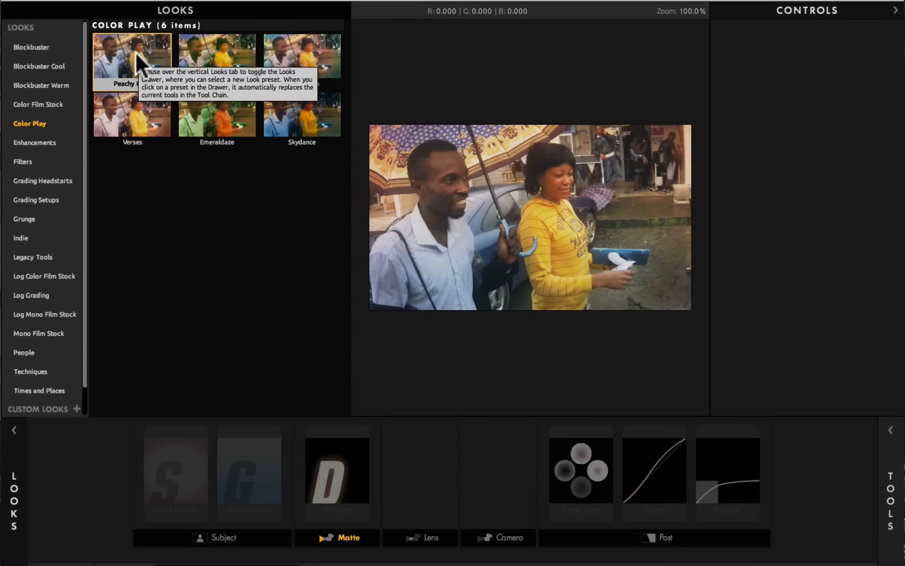
left_click(31, 141)
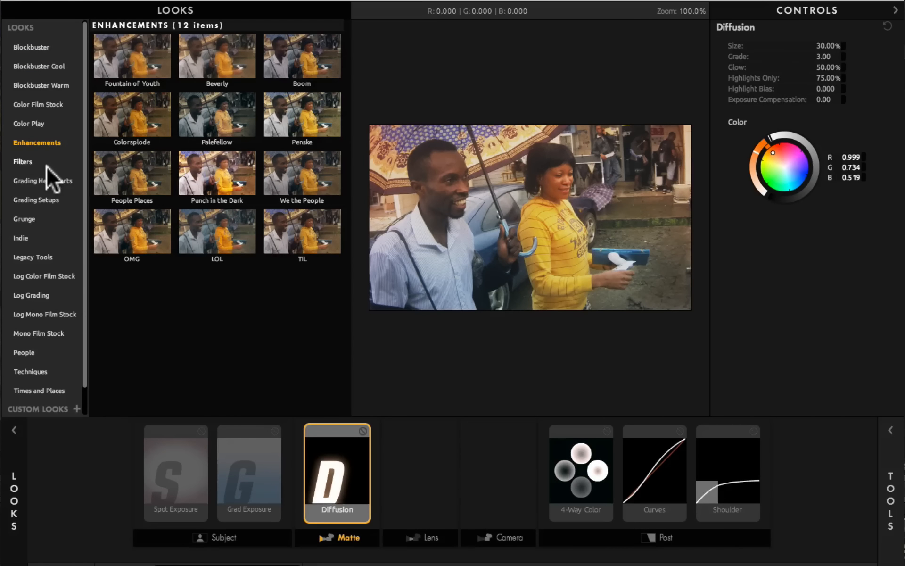
left_click(216, 182)
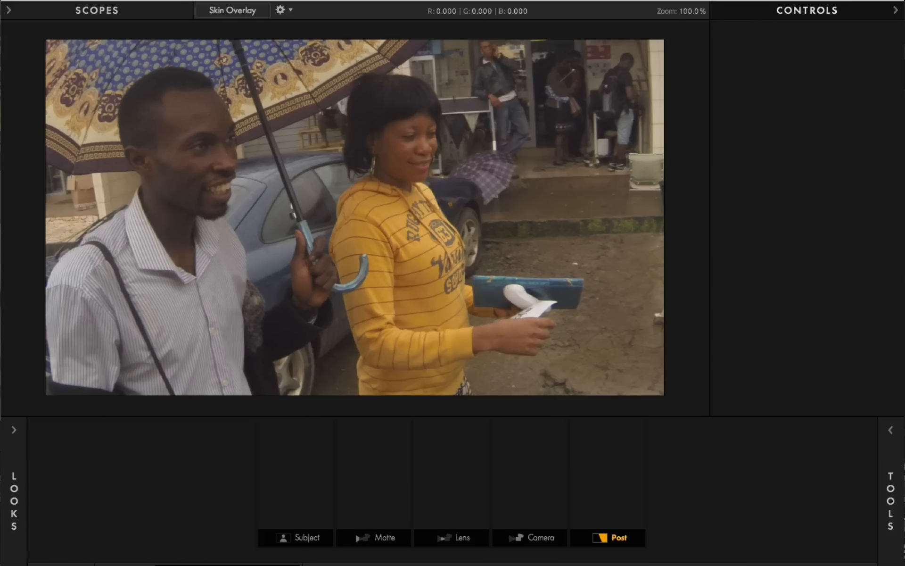
- Browse the Log Grading, Color Film Stock and Color Play presets, and apply the Punch in the Dark look from Enhancements
left_click(11, 430)
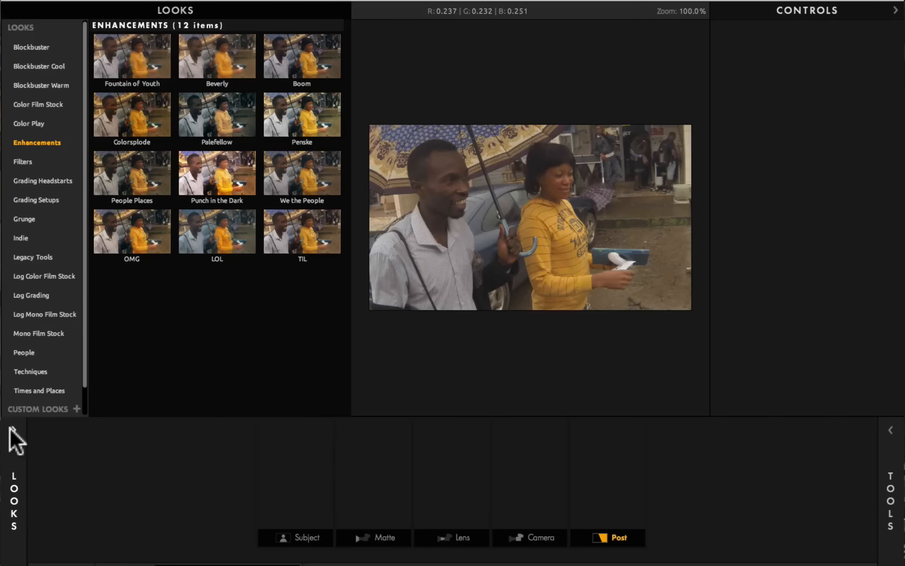
left_click(132, 190)
left_click(33, 296)
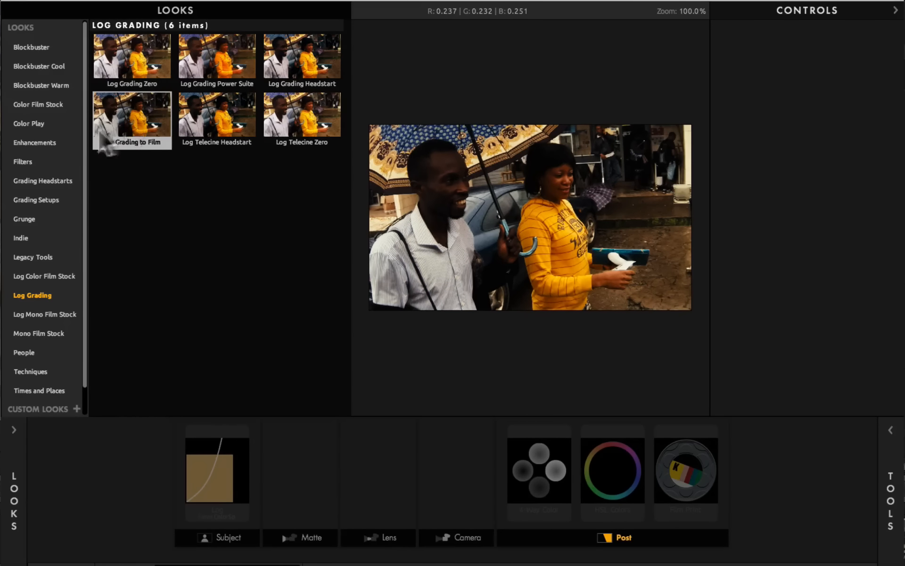
left_click(29, 106)
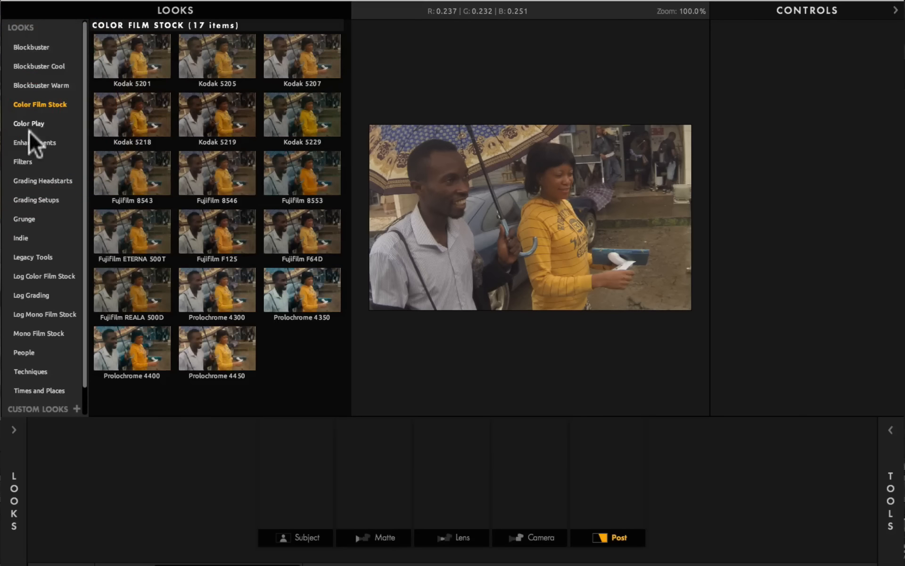
left_click(30, 125)
left_click(30, 141)
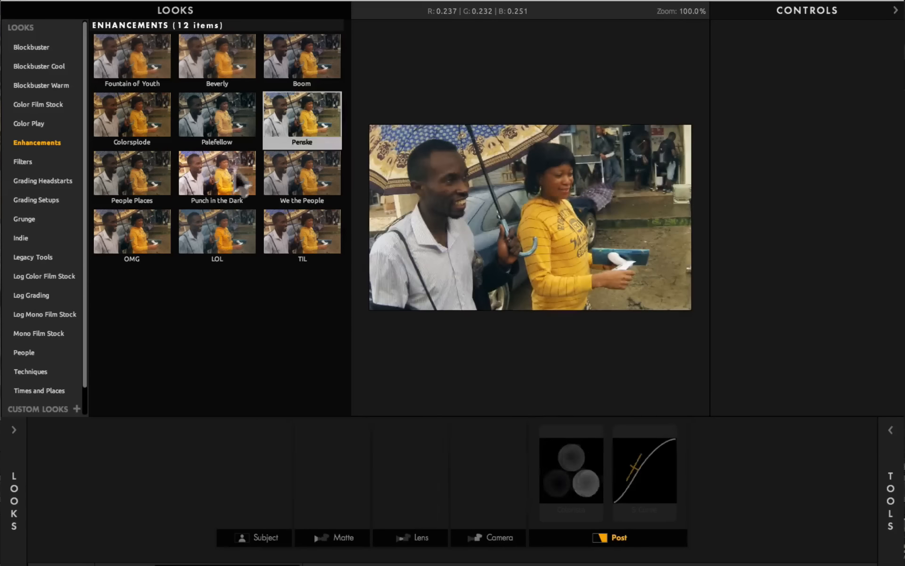
left_click(210, 184)
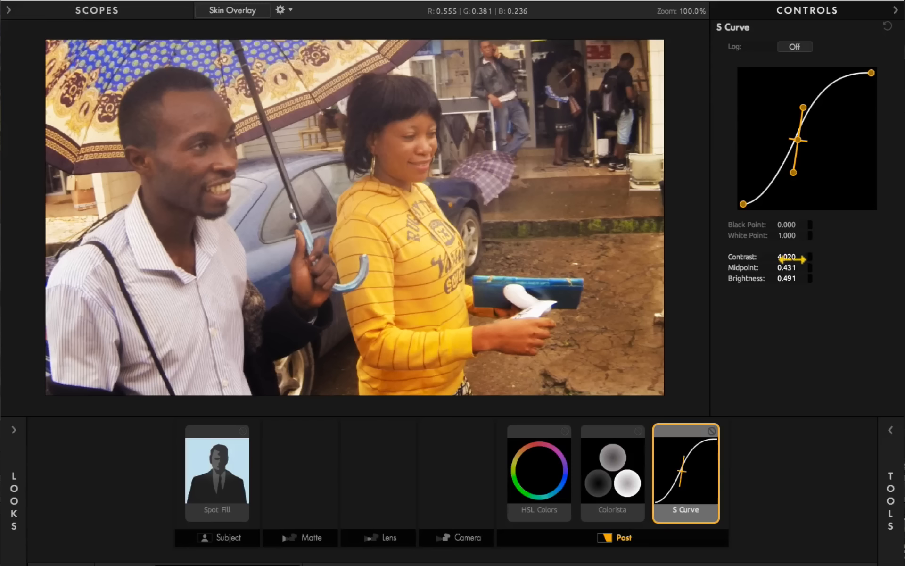
- Display the scopes and set the S Curve's contrast to 2.240, midpoint to 0.486 and brightness to about 0.64
left_click(87, 10)
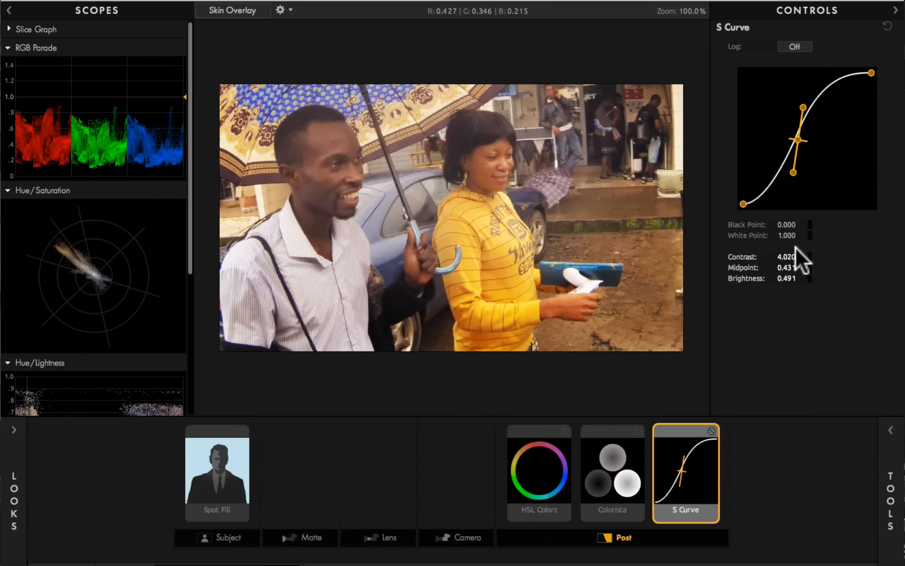
left_click_drag(791, 257, 808, 318)
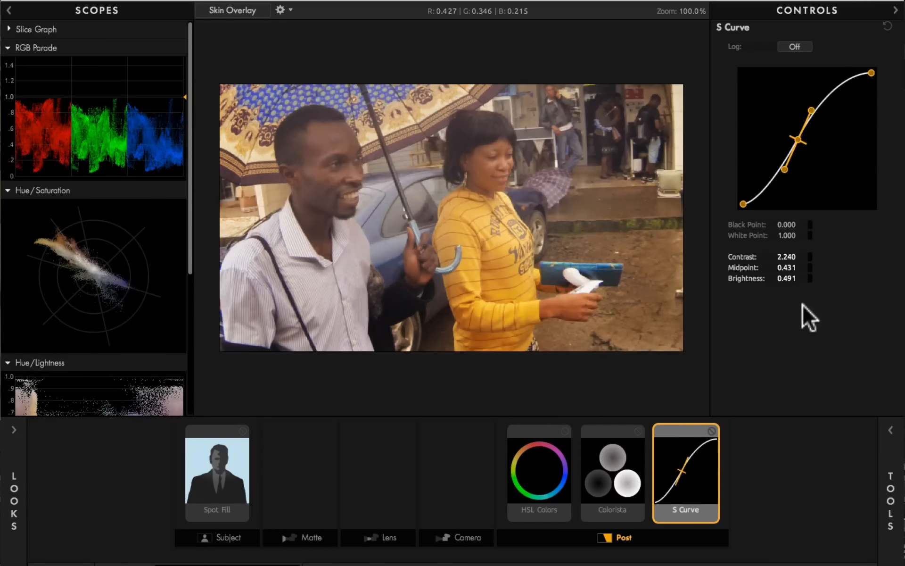
mouse_move(786, 269)
left_mouse_down()
mouse_move(773, 269)
mouse_move(801, 278)
left_mouse_up()
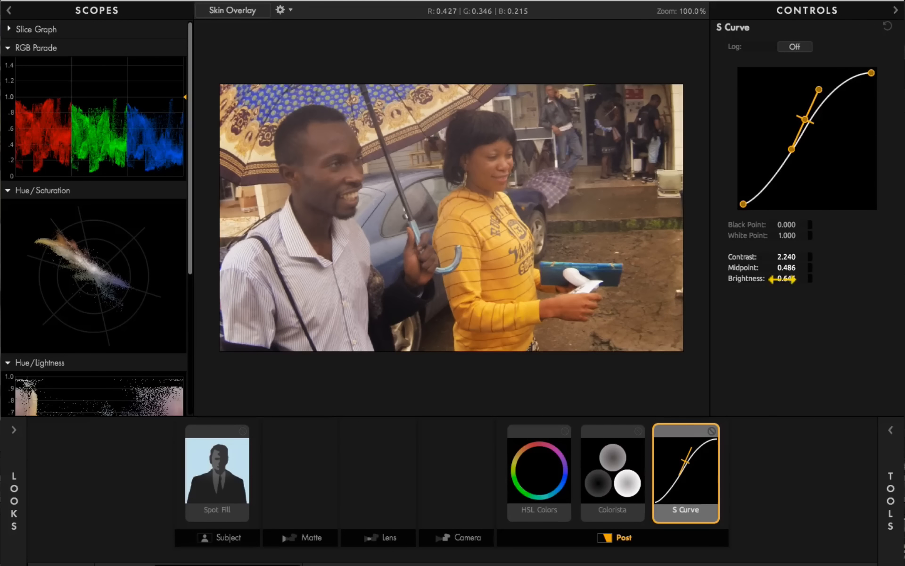
- In the Colorista tool, slightly lower the dark end of the RGB curve and set the curve contrast to +0.460
left_click(628, 482)
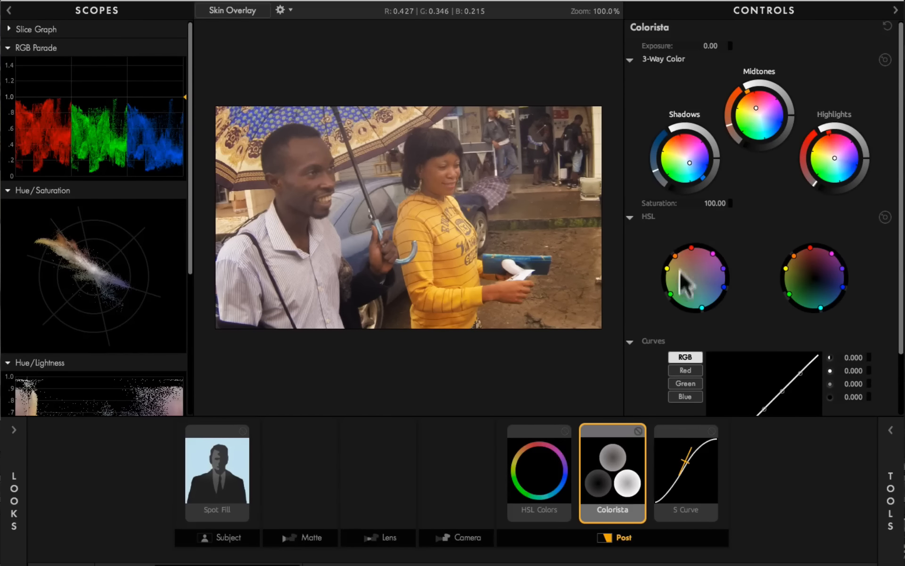
left_click(899, 360)
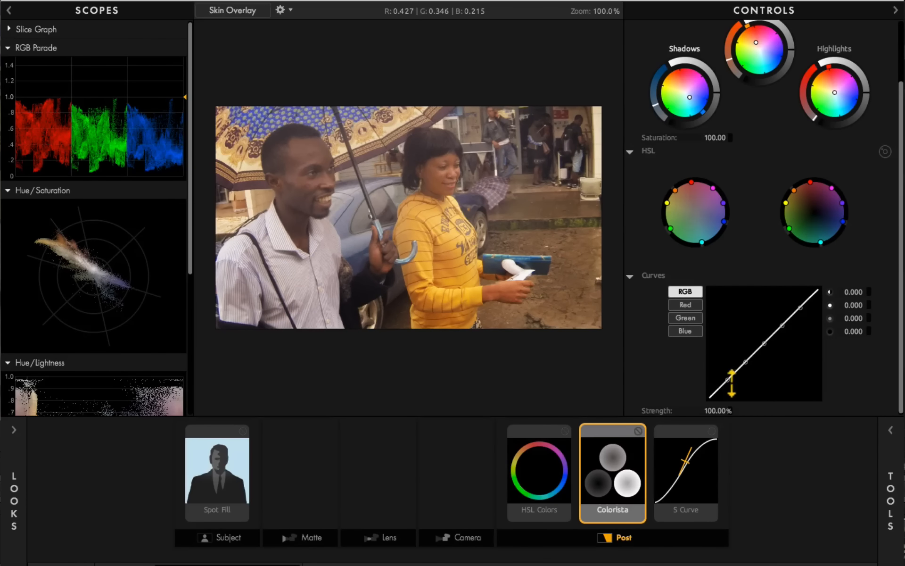
left_click_drag(728, 382, 727, 384)
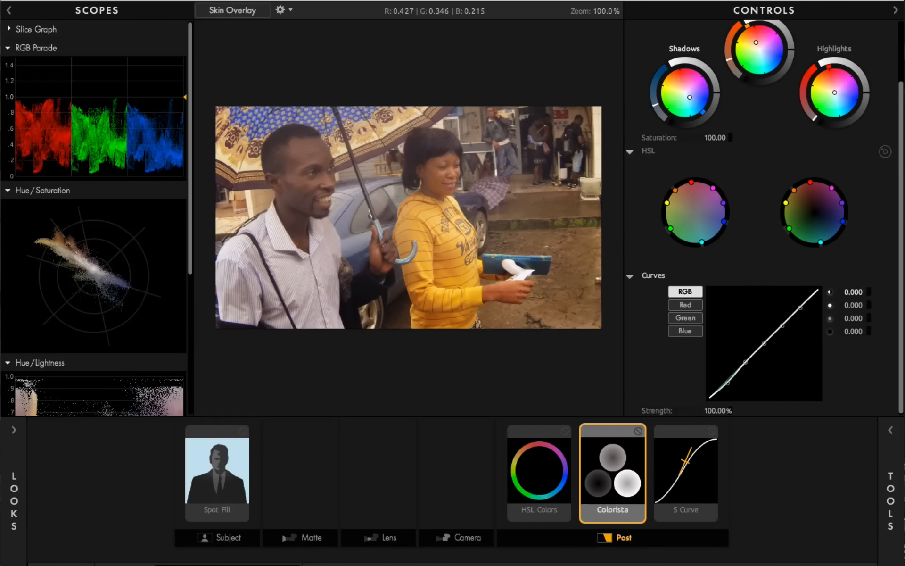
mouse_move(853, 292)
left_mouse_down()
mouse_move(882, 292)
mouse_move(854, 292)
left_mouse_up()
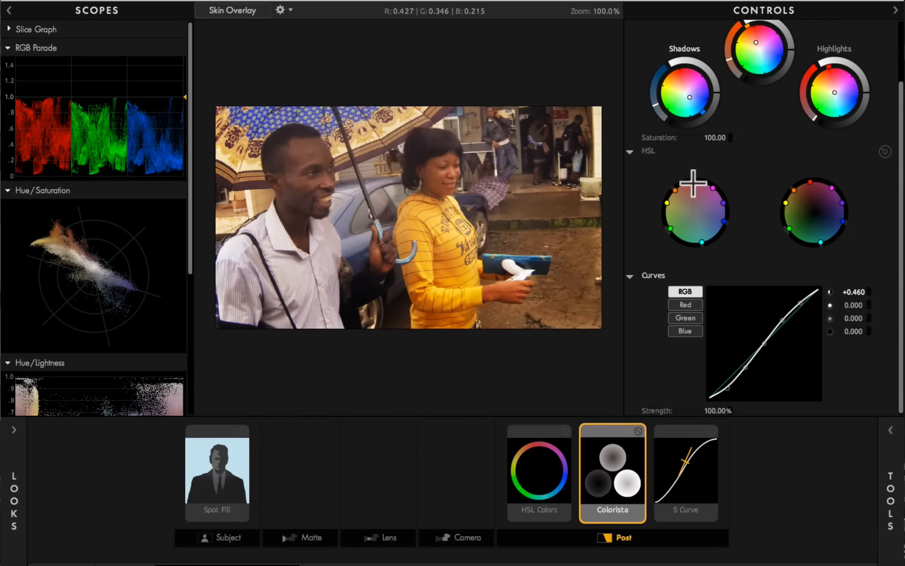
- In Colorista's HSL hue/saturation wheel, shift red toward orange, and shift cyan and yellow slightly toward green while desaturating both
mouse_move(691, 182)
left_mouse_down()
mouse_move(694, 197)
mouse_move(691, 184)
mouse_move(678, 187)
mouse_move(706, 184)
mouse_move(688, 184)
left_mouse_up()
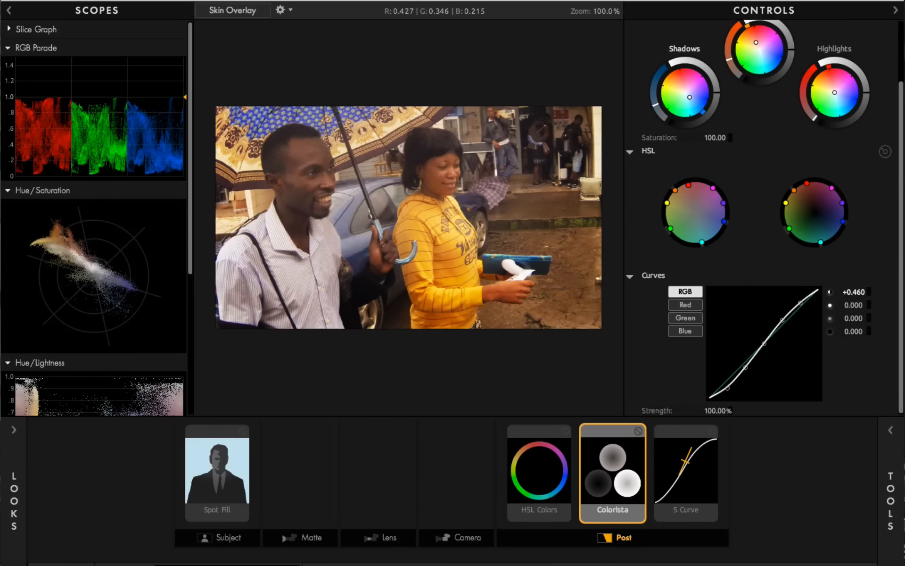
mouse_move(702, 242)
left_mouse_down()
mouse_move(712, 236)
mouse_move(682, 241)
mouse_move(706, 237)
mouse_move(692, 239)
left_mouse_up()
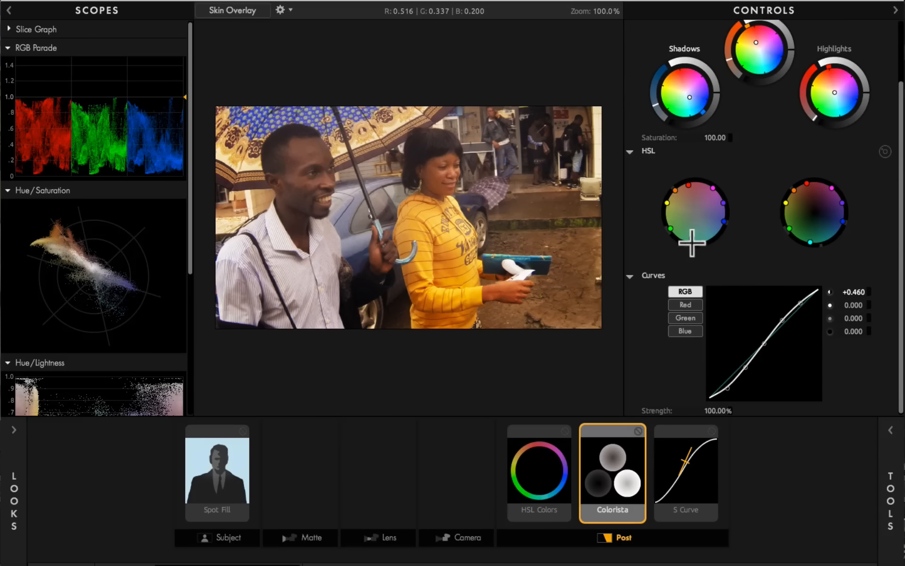
left_click_drag(691, 243, 696, 237)
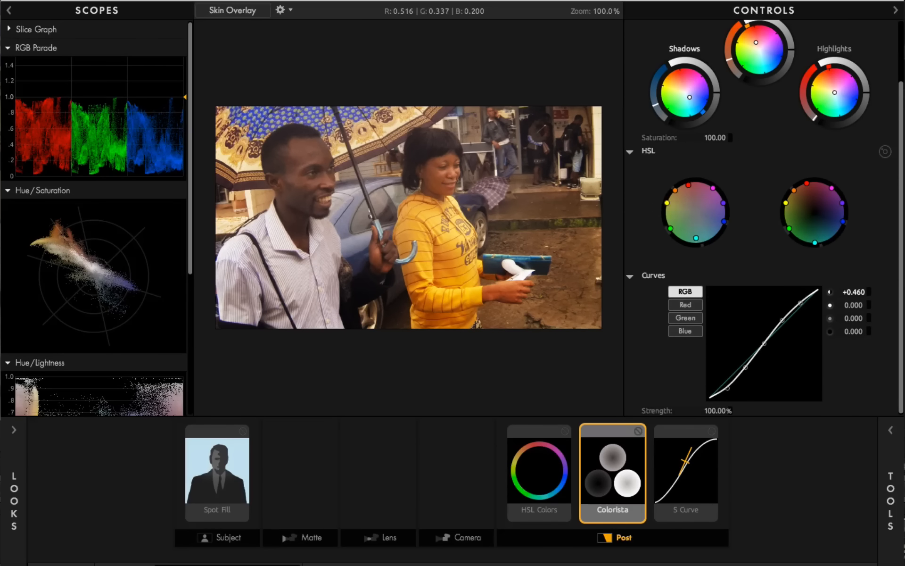
mouse_move(667, 202)
left_mouse_down()
mouse_move(685, 210)
mouse_move(644, 209)
mouse_move(679, 213)
left_mouse_up()
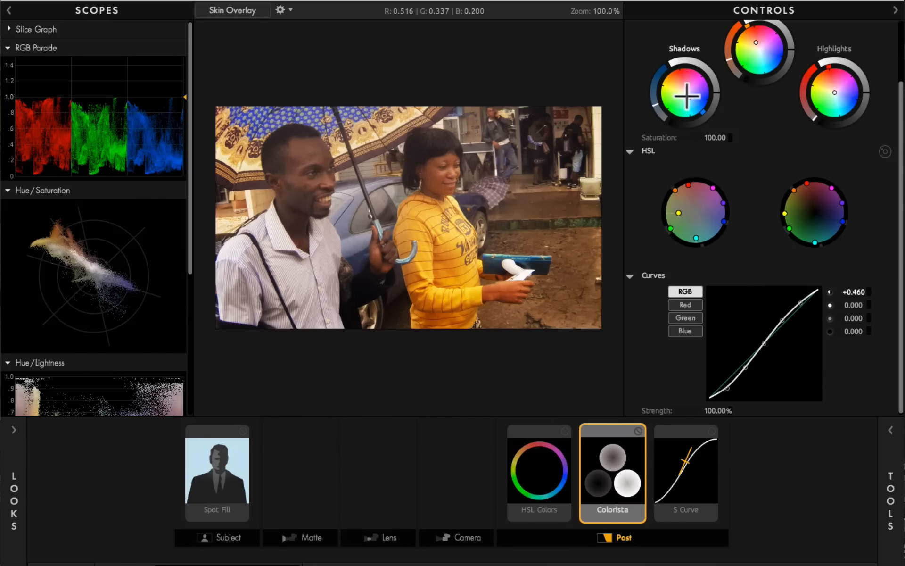
- Fine-tune Colorista's 3-way color balance, nudging shadows toward blue, adjusting midtones slightly, and nudging highlights toward yellow-green
left_click_drag(689, 97, 690, 98)
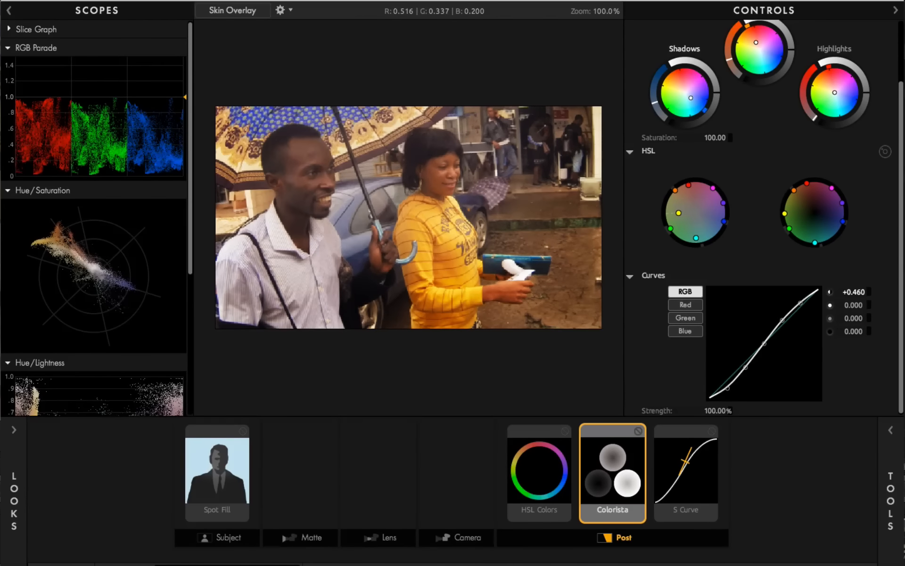
left_click_drag(756, 42, 755, 43)
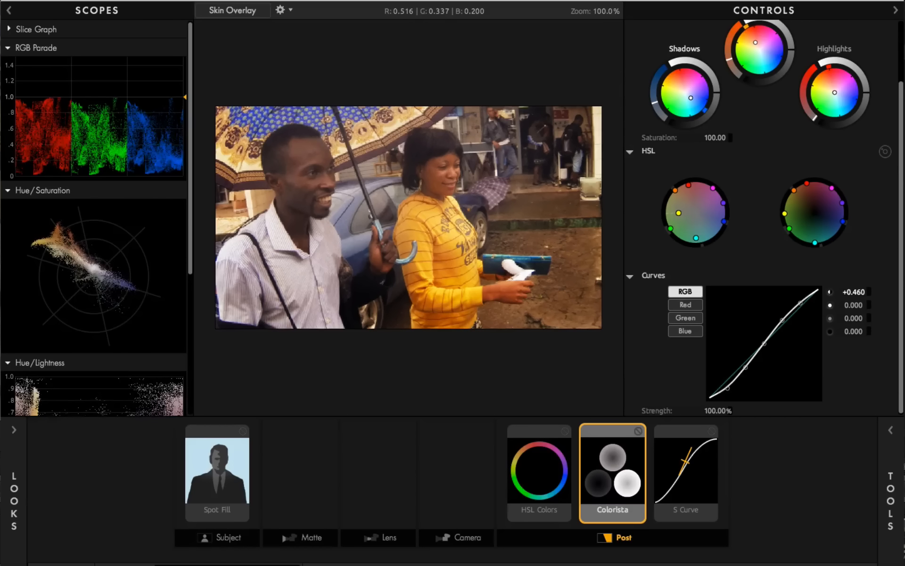
left_click_drag(835, 93, 831, 95)
- Reshape the Spot Fill to center X -7.7%, center Y -7.0%, spread 0.375 and radius 0.662 around the two people
left_click(223, 485)
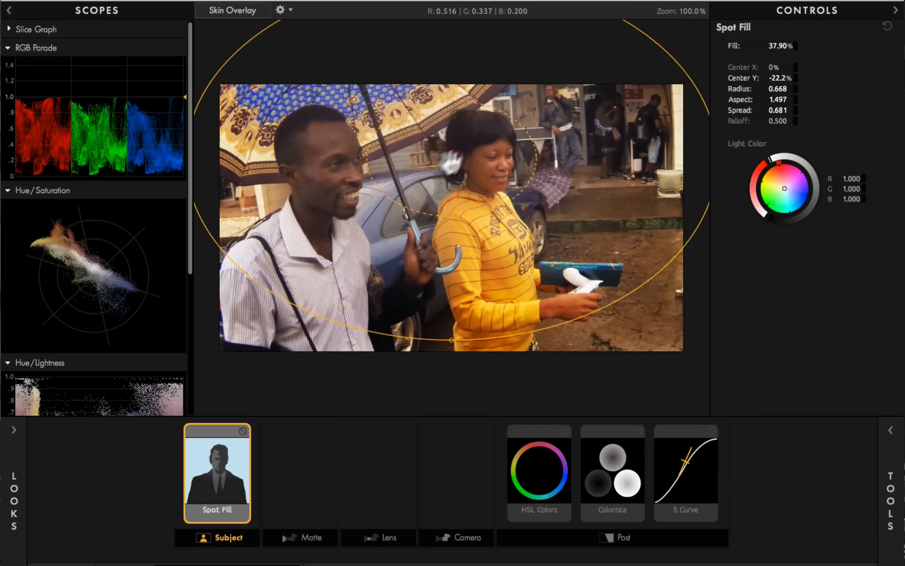
left_click_drag(364, 161, 283, 188)
left_click_drag(448, 153, 414, 196)
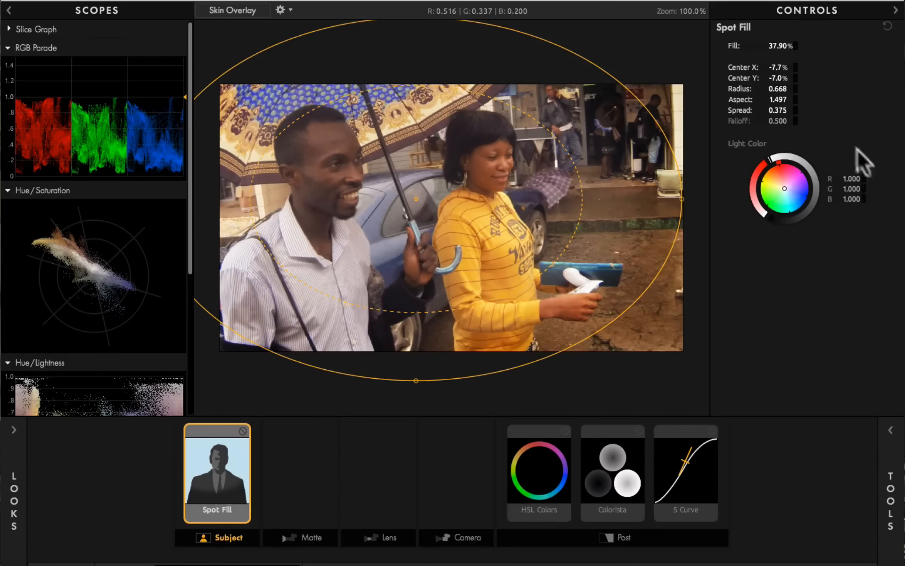
left_click_drag(764, 91, 786, 96)
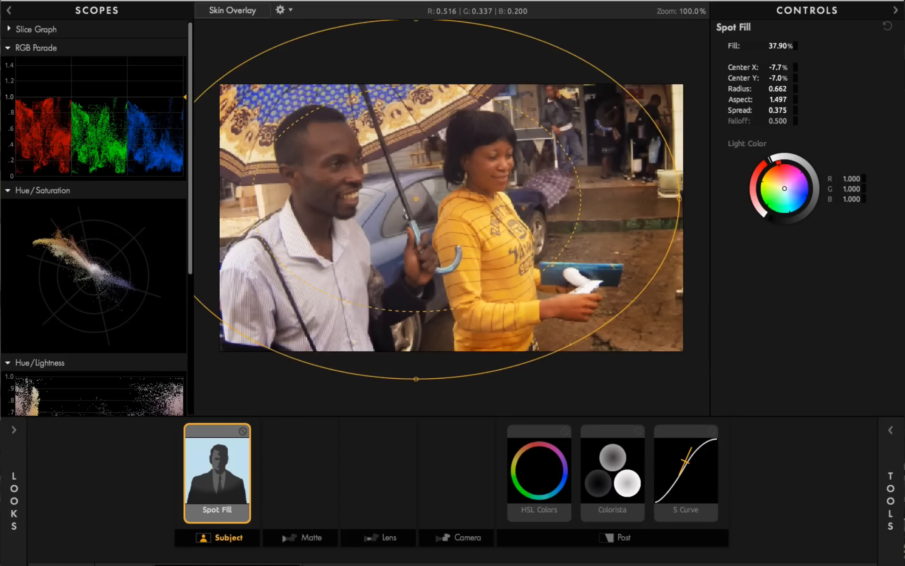
- Set the Spot Fill's aspect to 1.444 and its spread to 0.504
left_click_drag(777, 100, 796, 110)
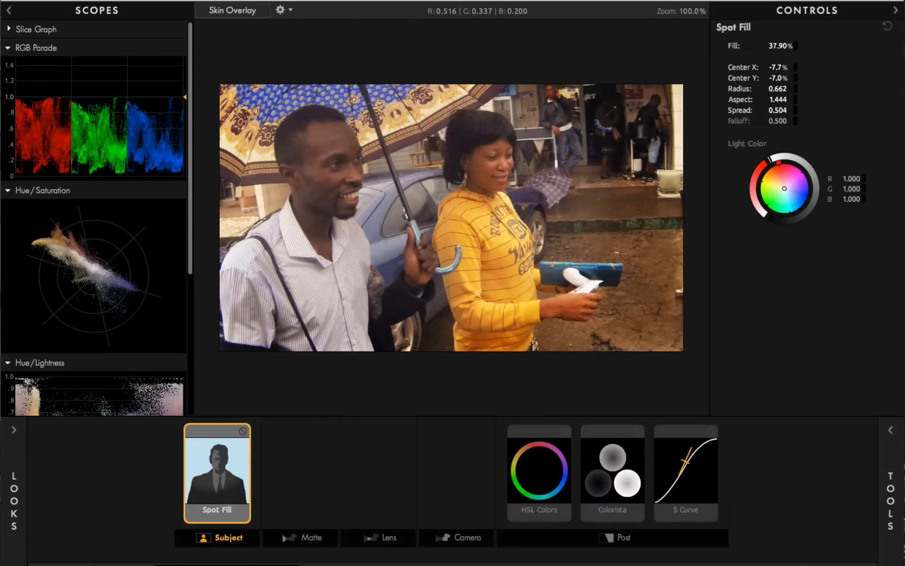
- Examine the tools available for the Matte and Subject stages
left_click(306, 537)
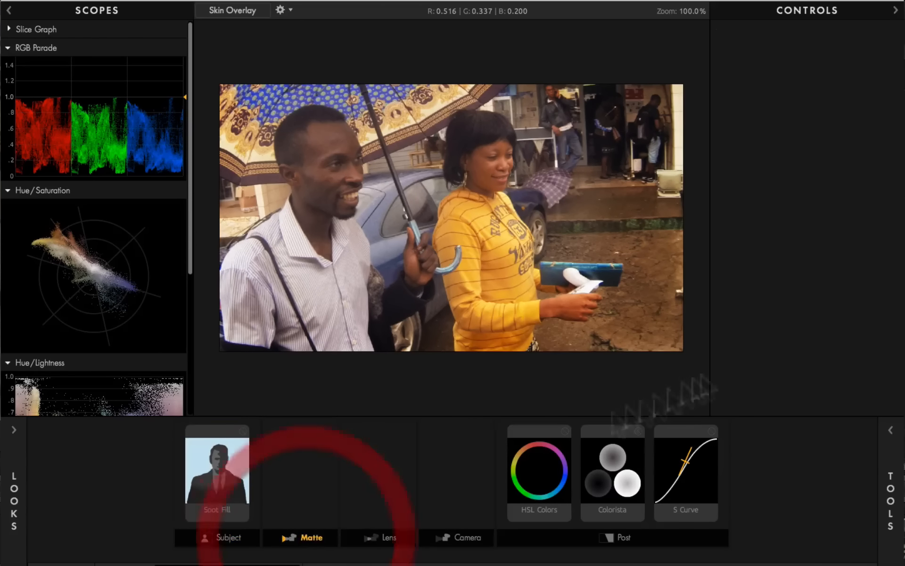
left_click(889, 514)
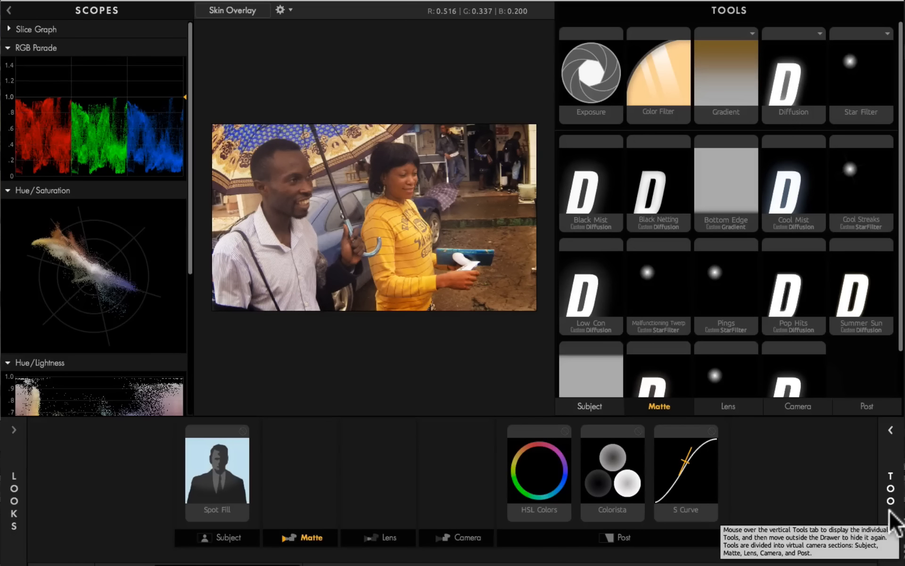
scroll(820, 202, "down", 1)
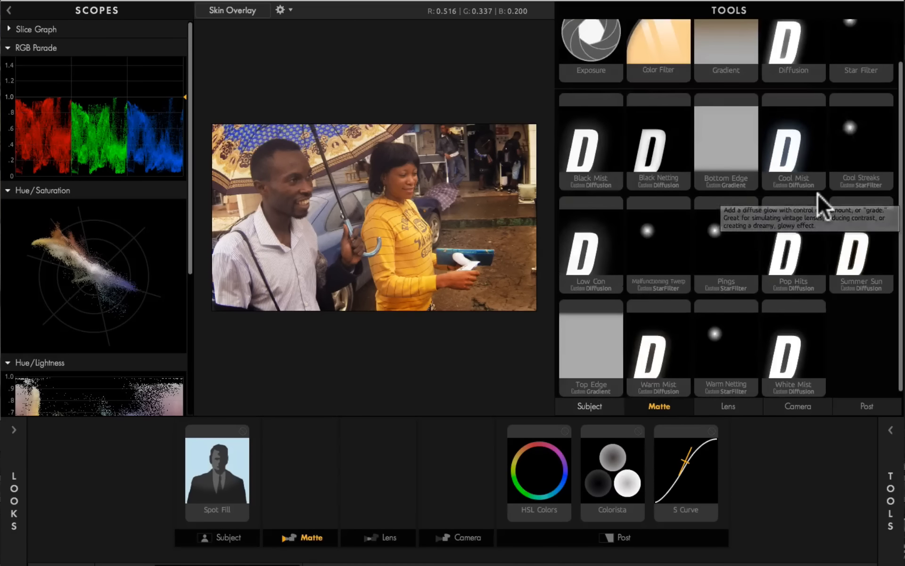
scroll(825, 211, "up", 1)
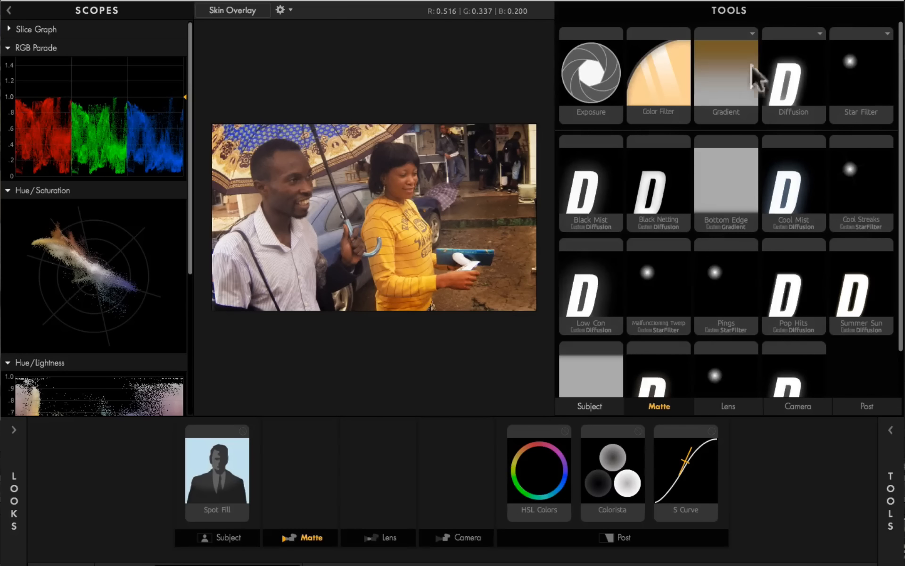
left_click(599, 408)
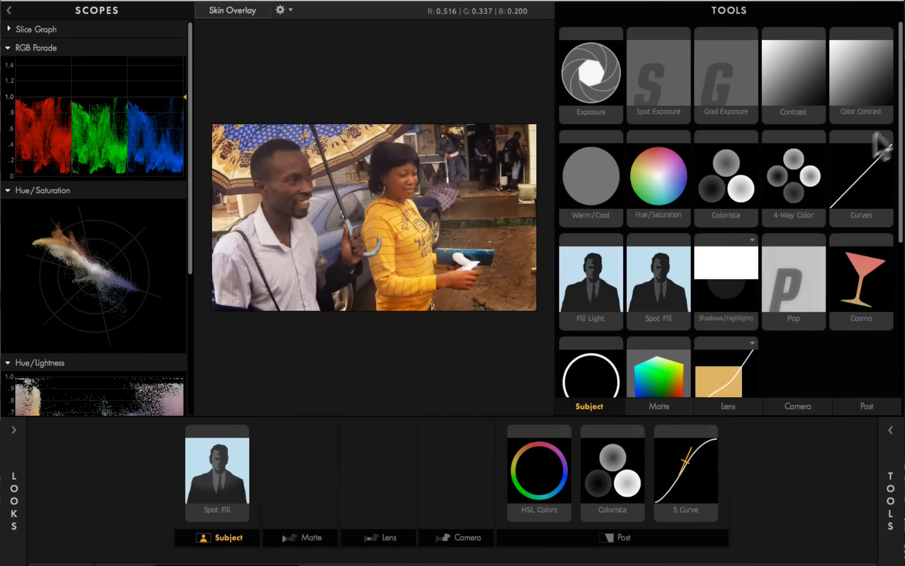
scroll(897, 224, "down", 5)
scroll(897, 223, "up", 5)
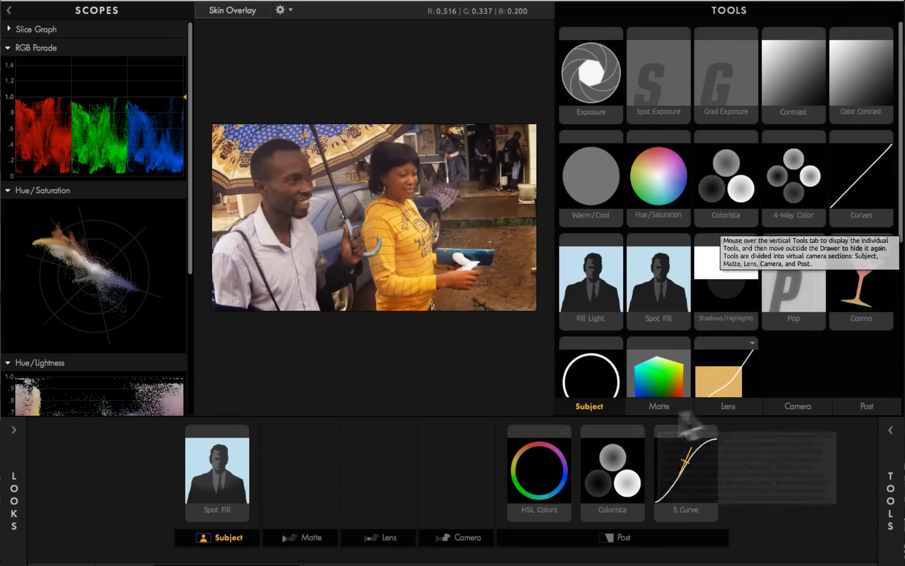
- Add a Lens Vignette to the Lens stage and set its Vignette value to 57.20%
left_click(731, 406)
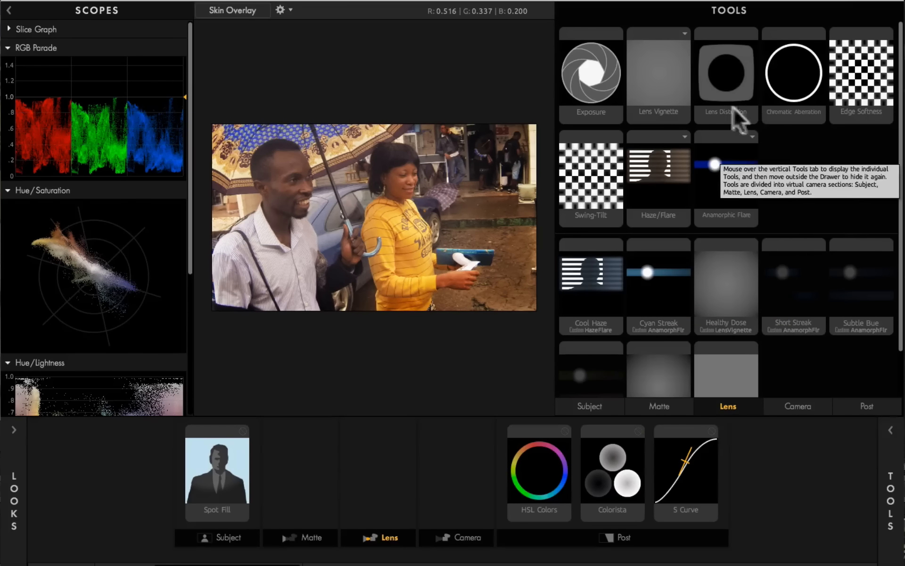
left_click_drag(673, 87, 408, 487)
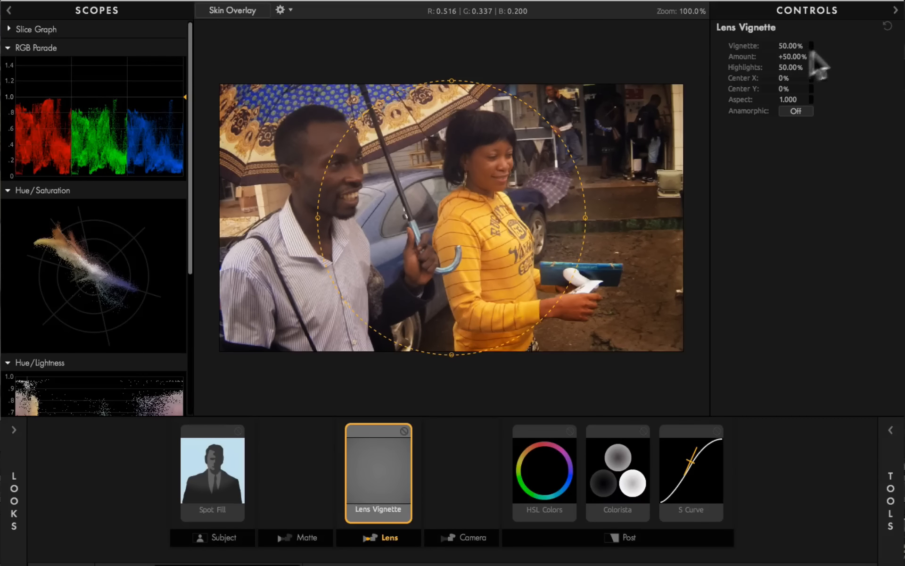
mouse_move(790, 45)
left_mouse_down()
mouse_move(802, 45)
mouse_move(792, 46)
left_mouse_up()
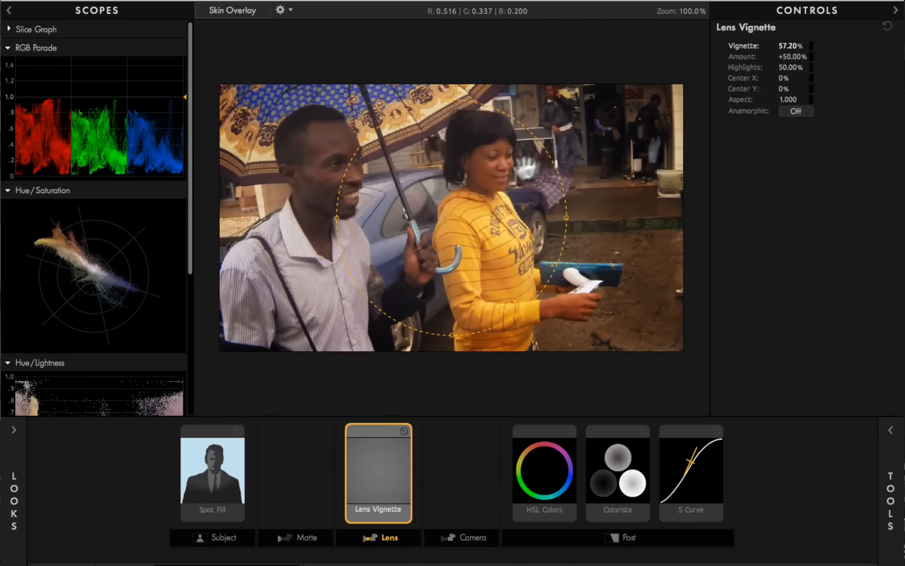
- Center the vignette over the two people at X -10.55%, Y -16.29%, with aspect 1.841, and fine-tune its Amount
left_click_drag(438, 222, 391, 201)
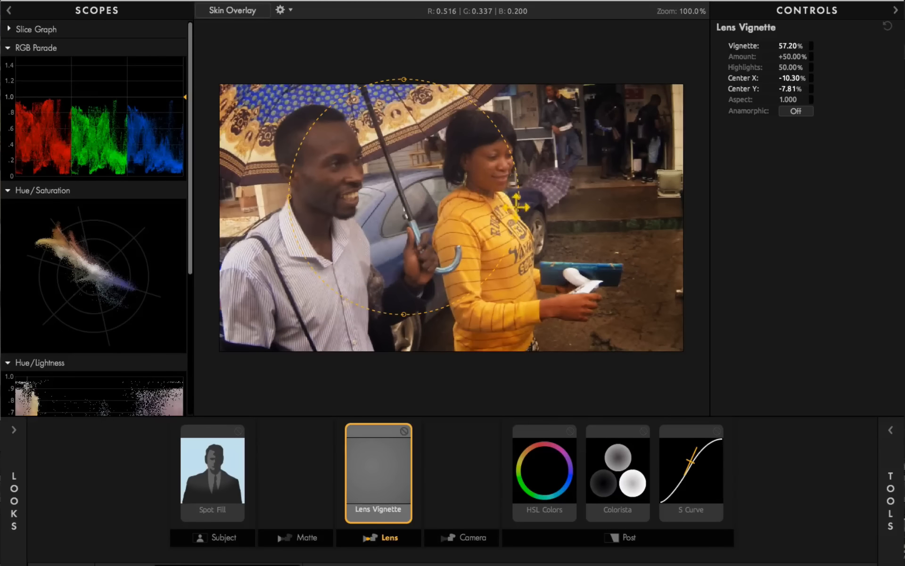
left_click_drag(519, 196, 614, 192)
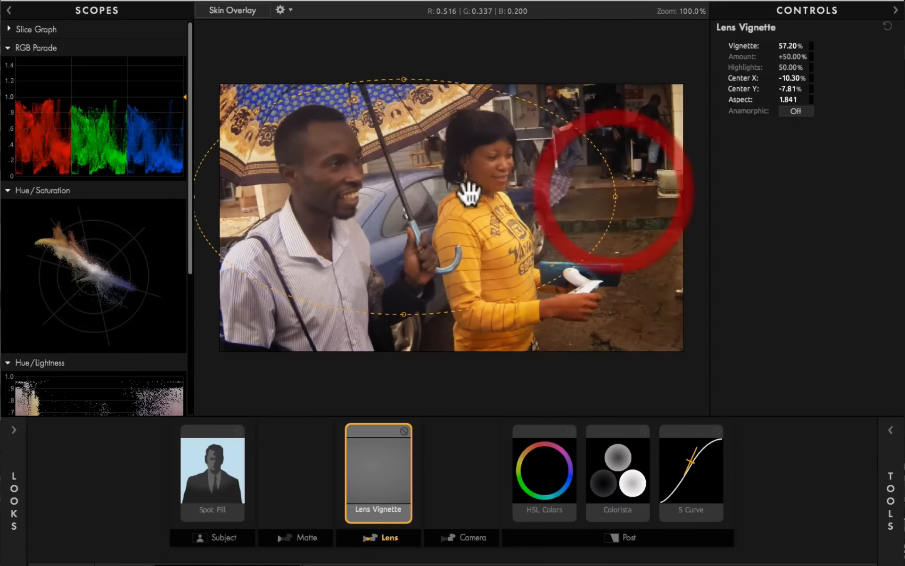
mouse_move(468, 192)
left_mouse_down()
mouse_move(485, 227)
mouse_move(468, 172)
left_mouse_up()
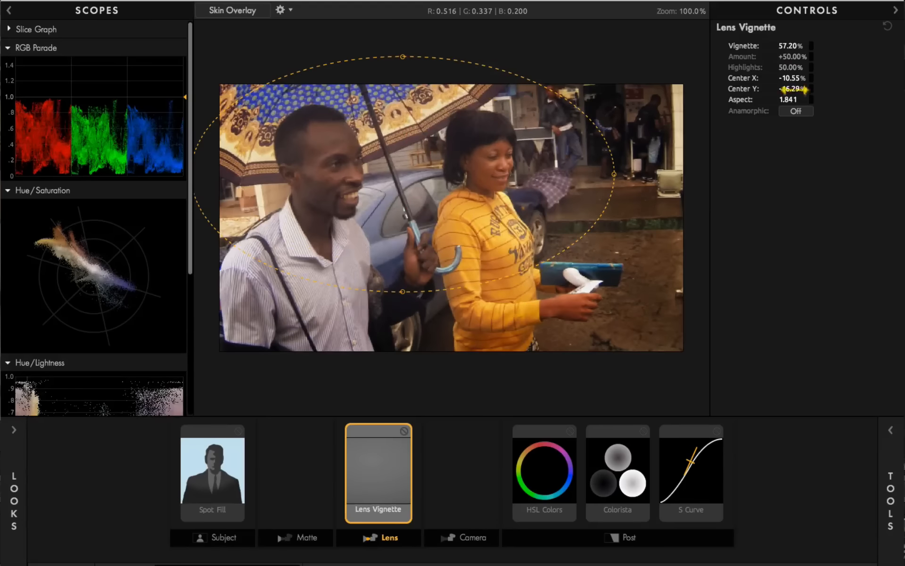
mouse_move(793, 57)
left_mouse_down()
mouse_move(844, 57)
mouse_move(796, 67)
mouse_move(803, 69)
left_mouse_up()
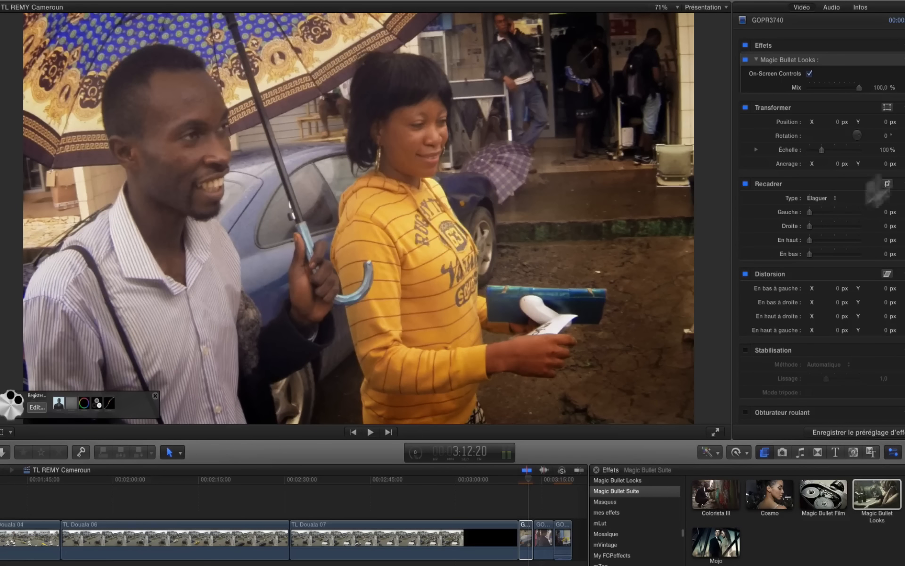
- Compare the clip with Magic Bullet Looks off and on, and slightly lower the effect's Mix
left_click(744, 60)
left_click(744, 60)
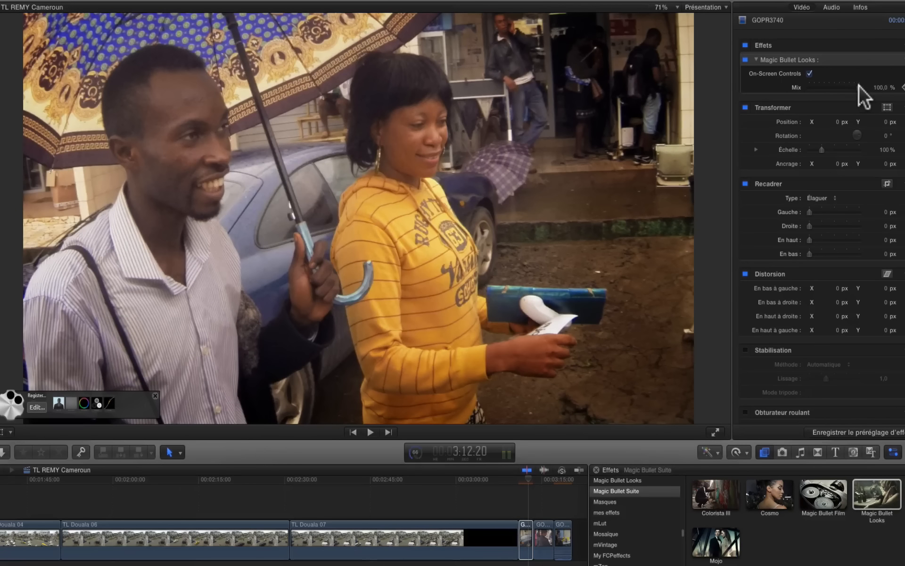
mouse_move(858, 86)
left_mouse_down()
mouse_move(521, 86)
mouse_move(881, 86)
mouse_move(845, 84)
left_mouse_up()
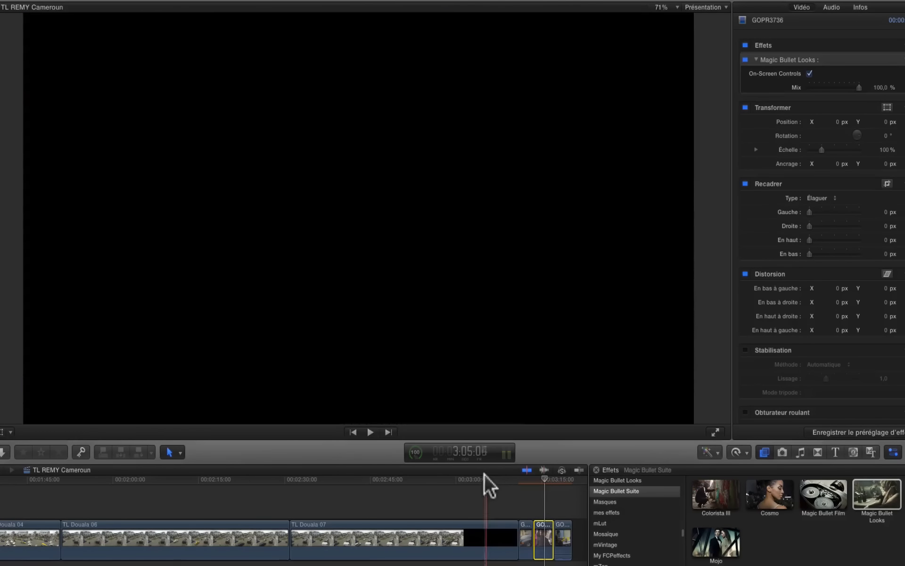
- Add Magic Bullet Looks to the TL Douala 07 clip, park the playhead at 2:42:02, and open the look editor
left_click(484, 472)
left_click(427, 489)
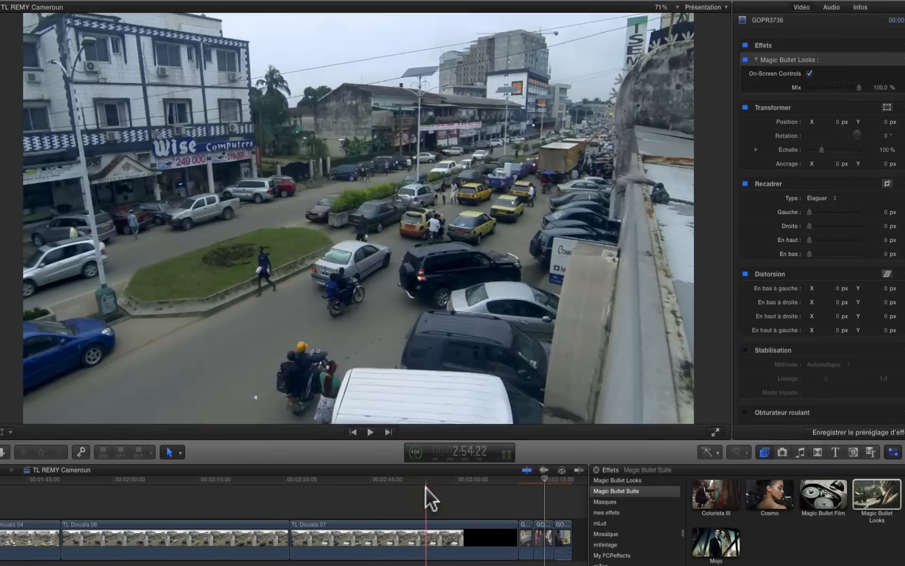
left_click(420, 538)
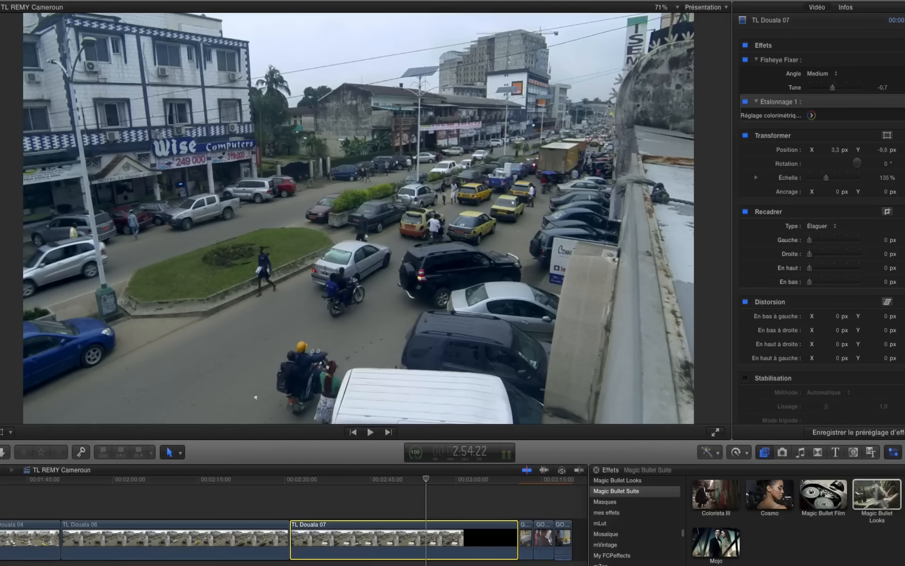
left_click(352, 489)
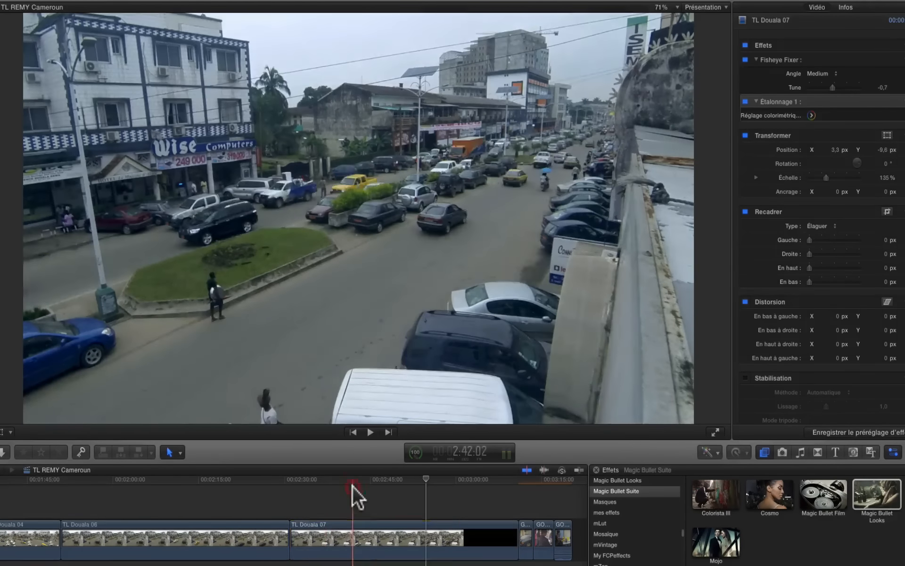
left_click_drag(877, 495, 404, 539)
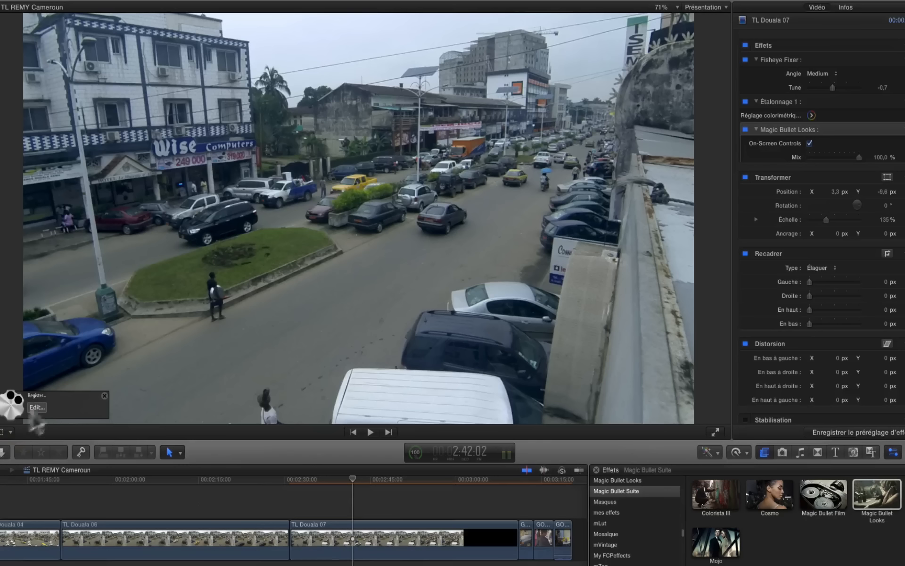
left_click(37, 408)
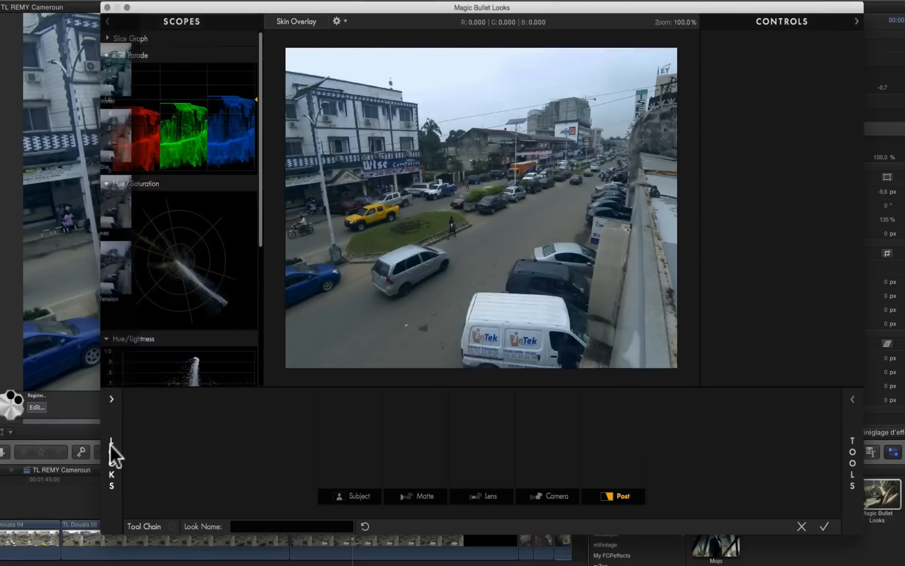
- Browse the preset look categories and apply the Verses look from Color Play to the street footage
left_click(110, 445)
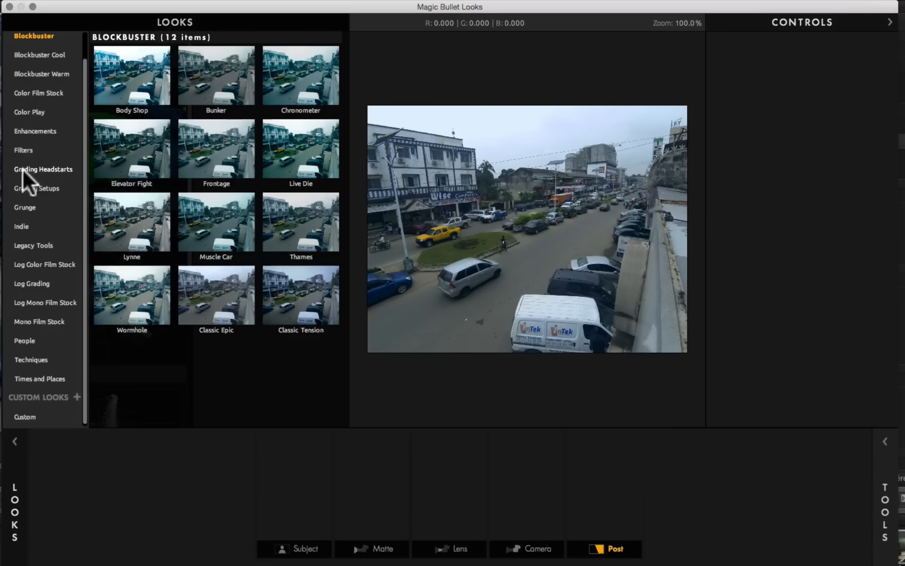
left_click(36, 94)
left_click(33, 111)
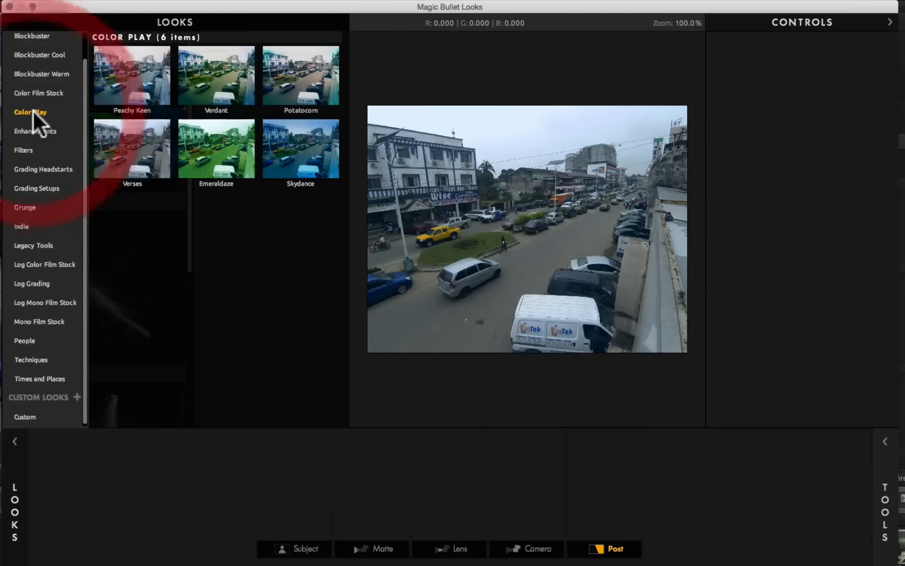
left_click(148, 163)
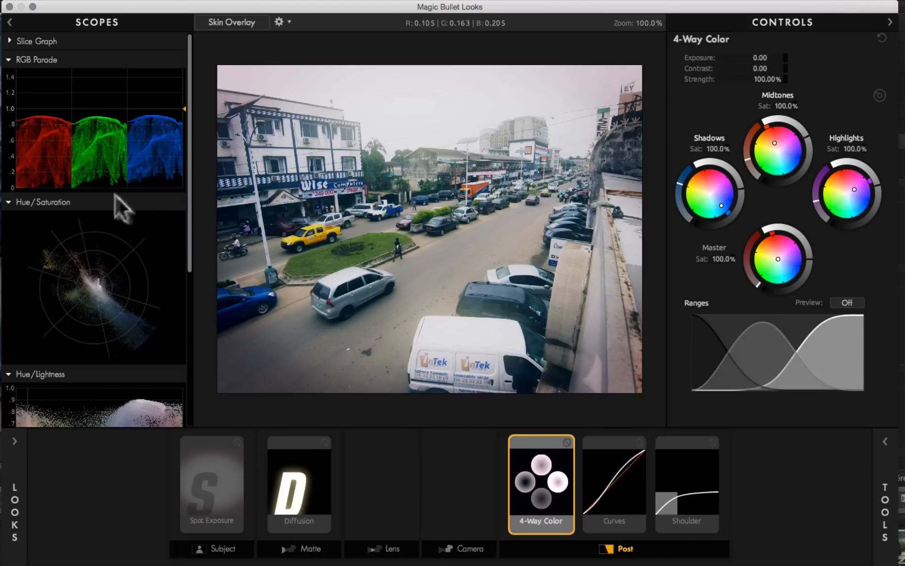
- In the Curves tool, raise the RGB curve's contrast to +1.270
left_click(609, 497)
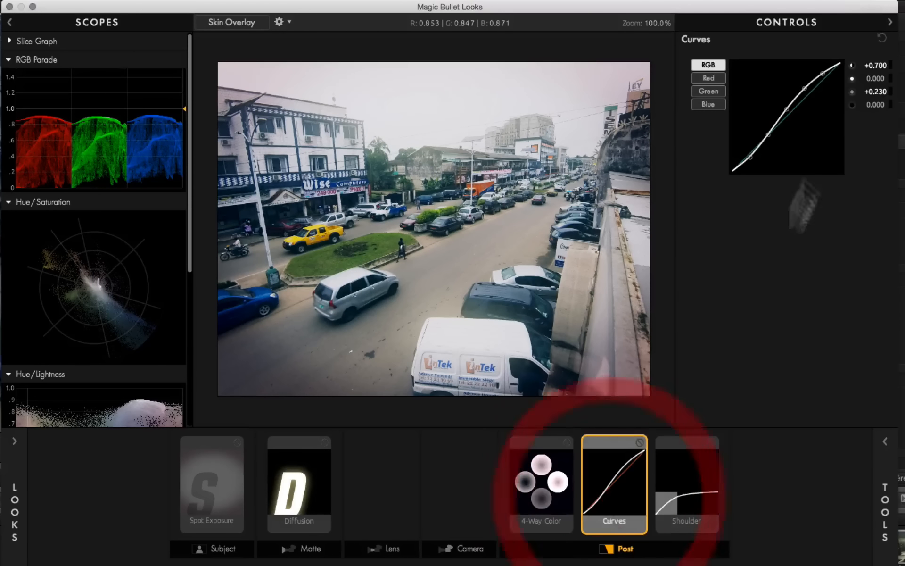
left_click_drag(860, 65, 886, 64)
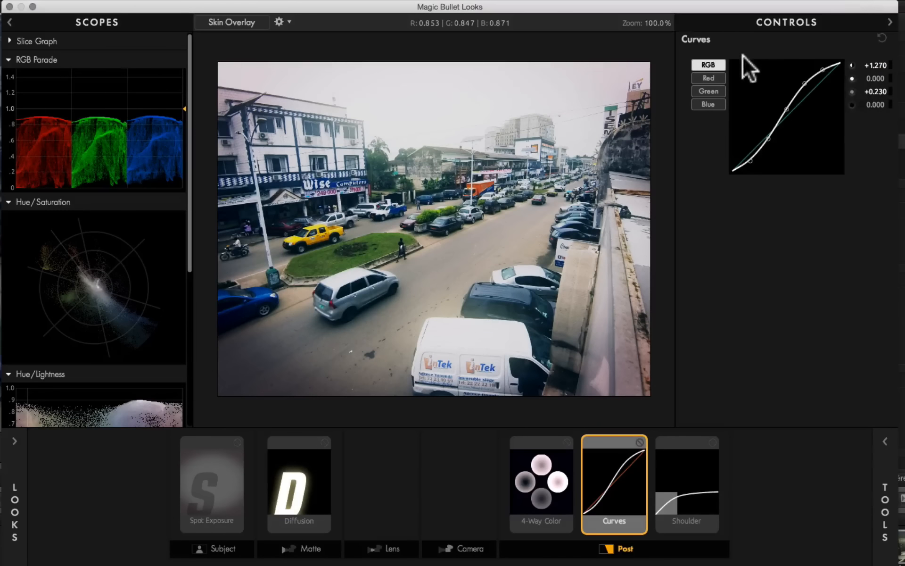
- Adjust the shadow, midtone and highlight ranges in 4-Way Color, previewing the ranges on the image while refining them
left_click(538, 484)
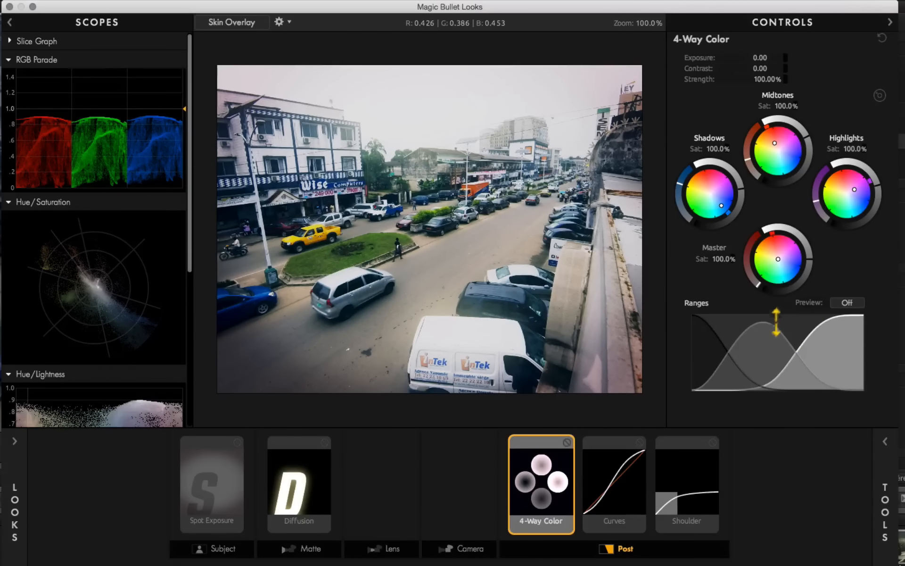
left_click_drag(766, 334, 760, 358)
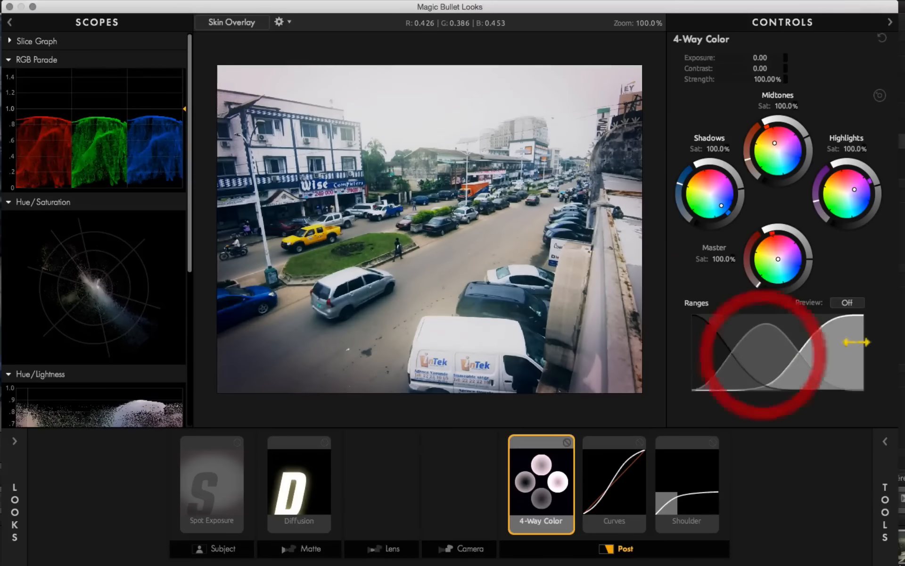
left_click_drag(841, 344, 830, 334)
left_click(856, 304)
left_click_drag(764, 344, 748, 345)
left_click_drag(703, 348, 717, 333)
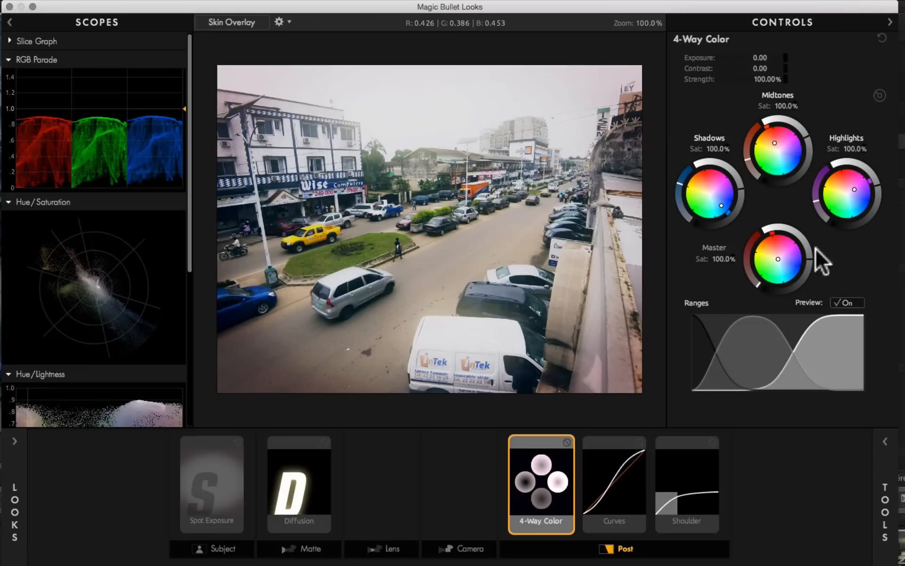
left_click(848, 303)
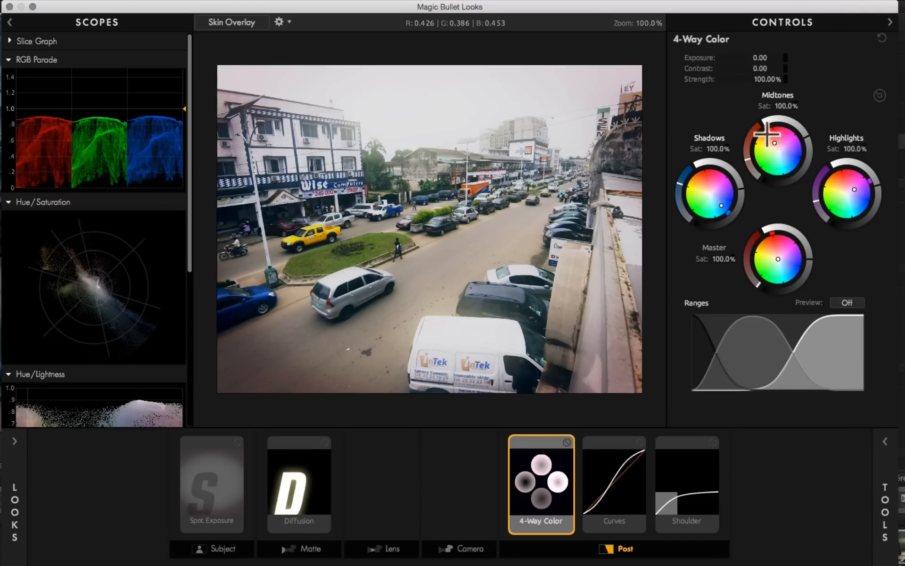
- Nudge the 4-Way Color midtones toward red-pink and highlights toward blue, fine-tune the shadows, and slightly adjust the master level
left_click_drag(774, 143, 777, 141)
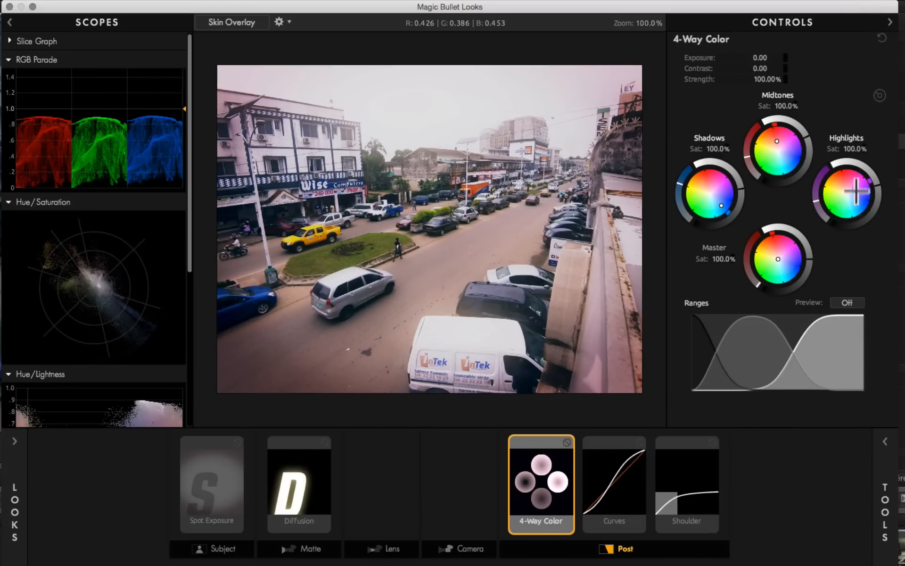
left_click_drag(853, 191, 855, 190)
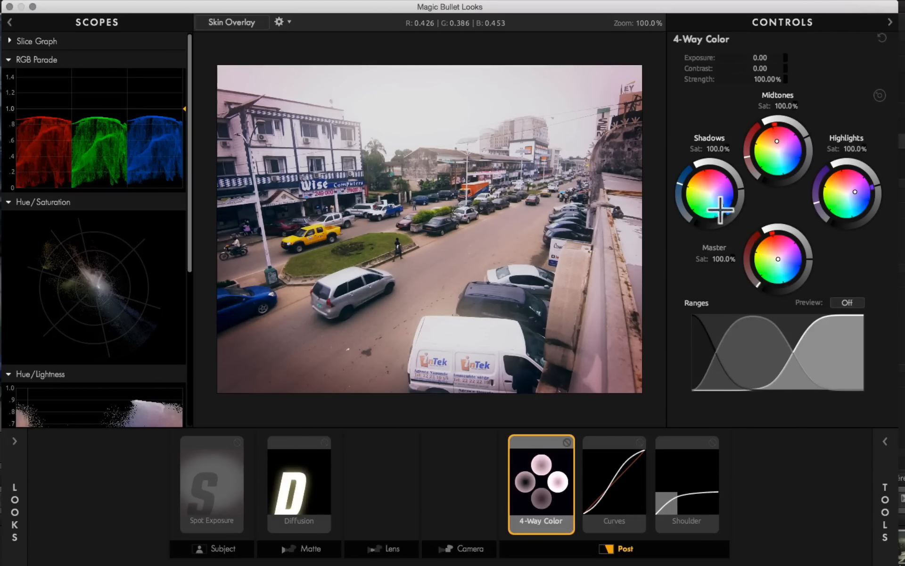
left_click_drag(720, 209, 721, 206)
left_click_drag(808, 259, 809, 256)
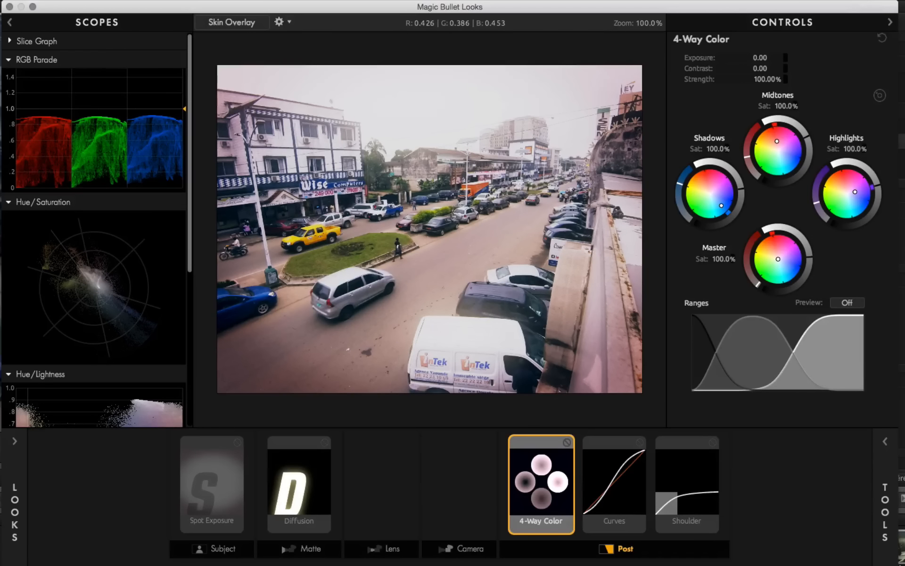
- Look through the Post tools, and accept the grade to return to the Final Cut Pro timeline
left_click(882, 540)
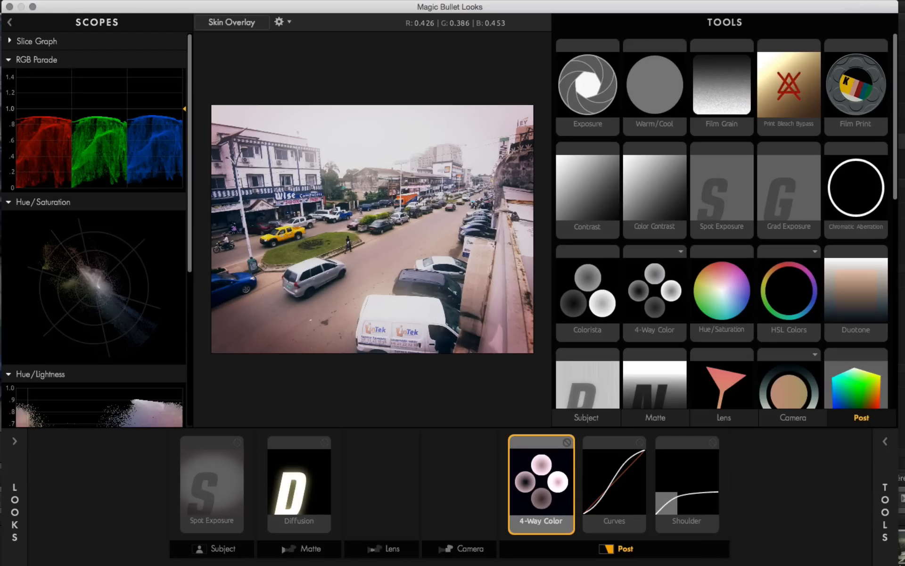
scroll(771, 325, "down", 3)
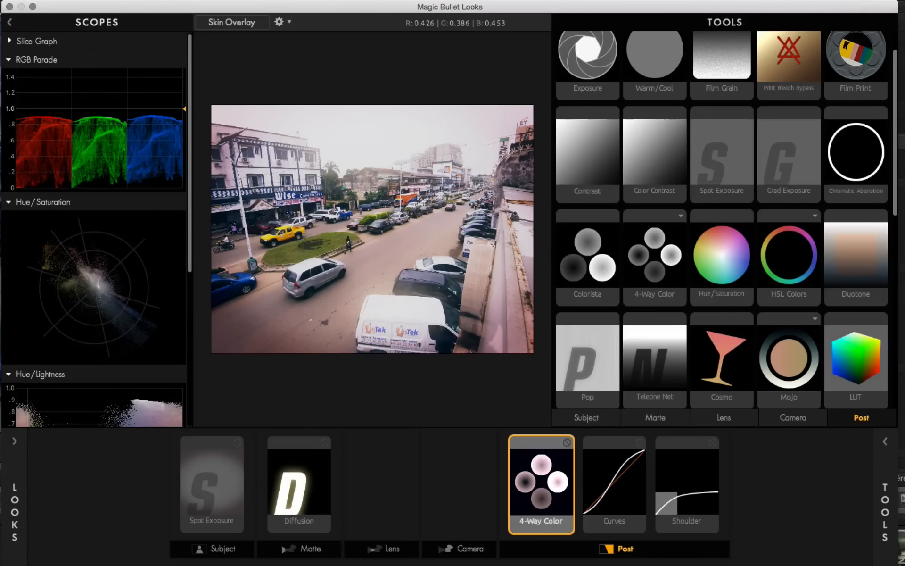
left_click(853, 565)
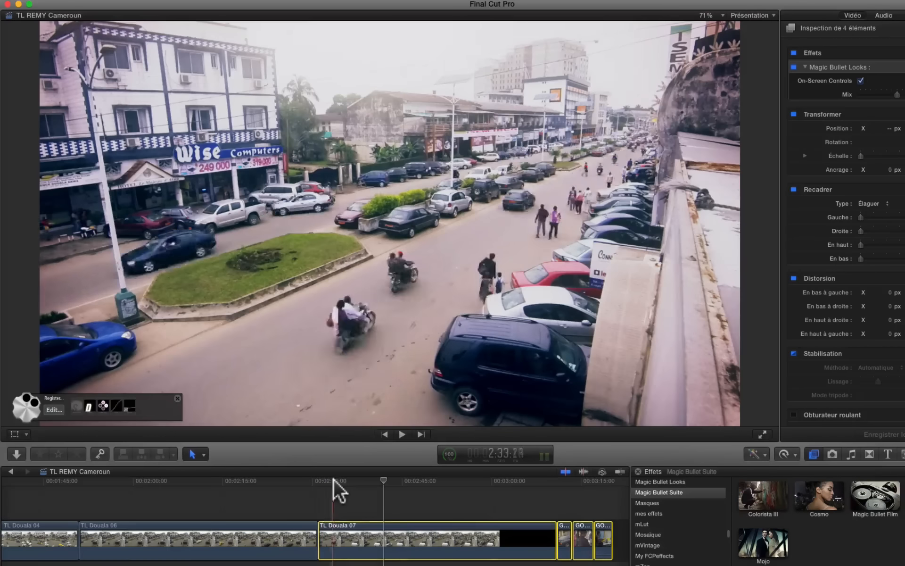
- Play back the graded TL Douala 07 clip from 2:33:18, and jump to the graded clips after it
left_click(333, 479)
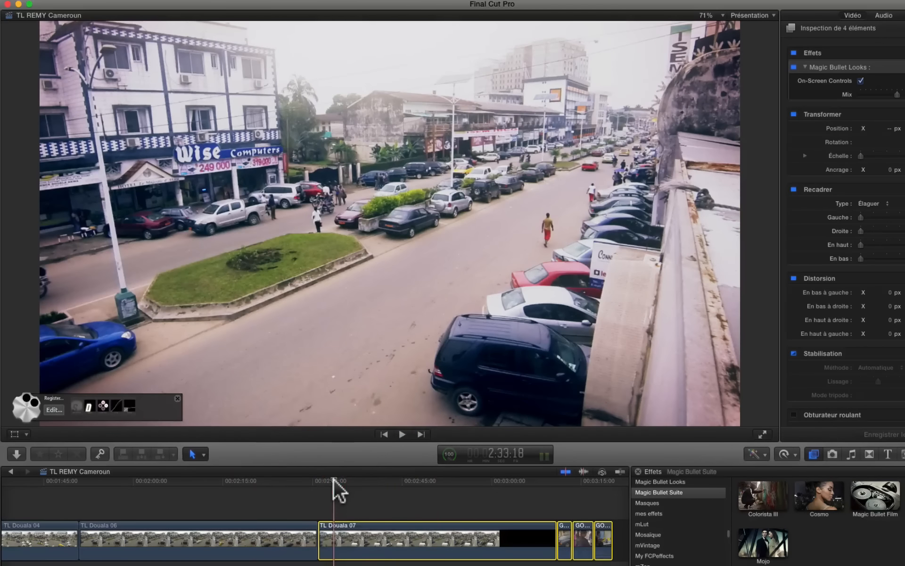
key("space")
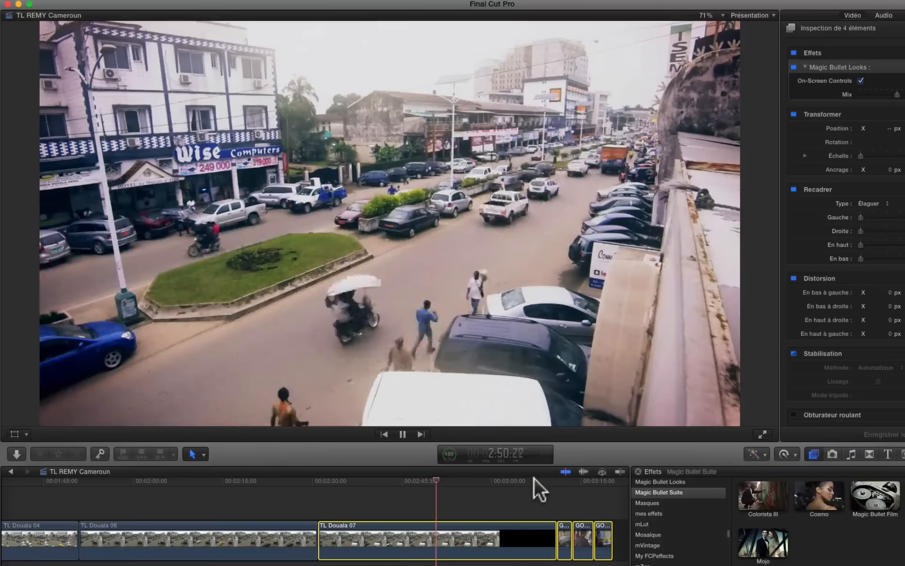
left_click(550, 480)
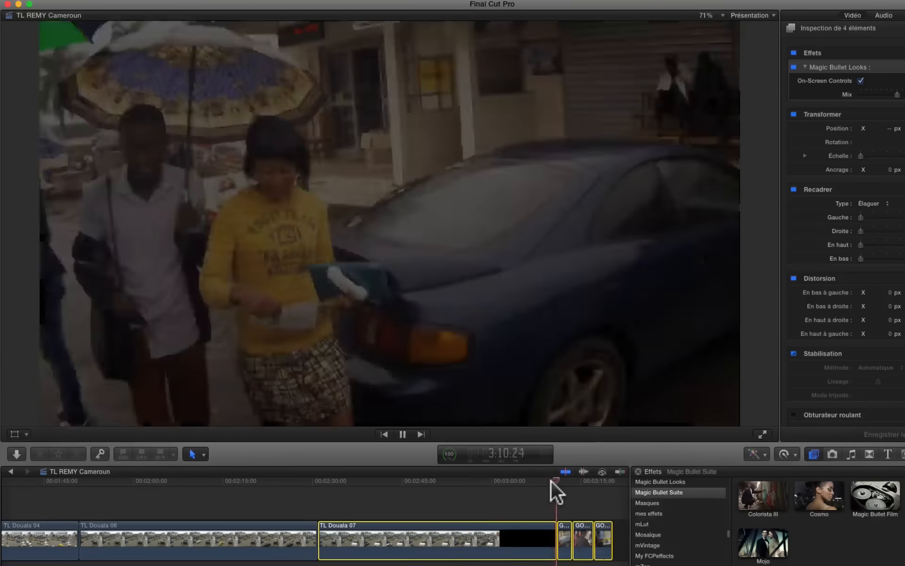